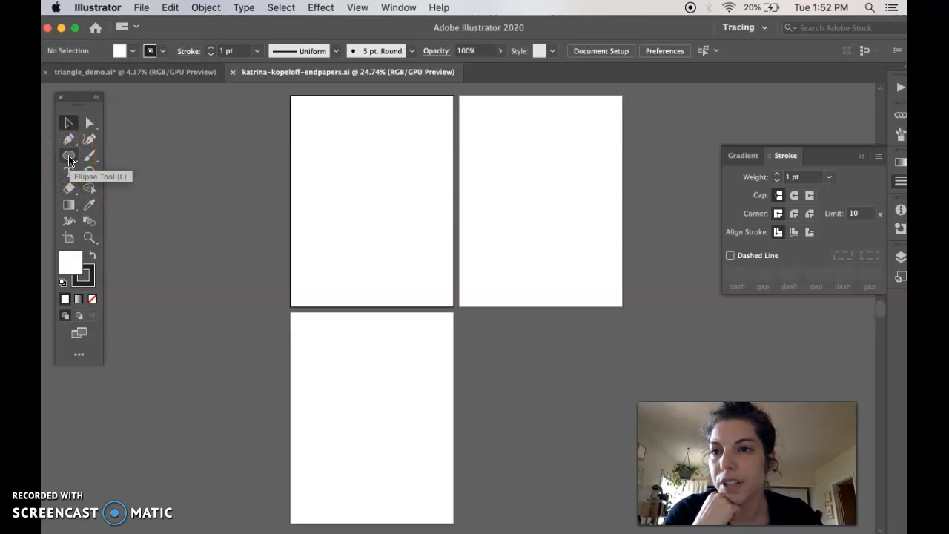
Draw page-sized 8.5 × 11 in rectangles over the top-left, top-right and bottom artboards.
left_click_drag(68, 159, 141, 156)
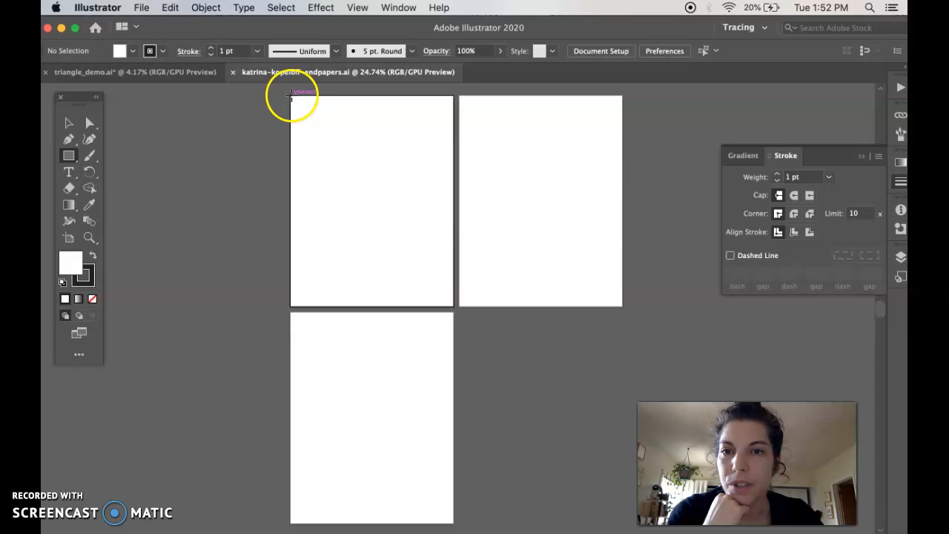
left_click_drag(301, 106, 454, 305)
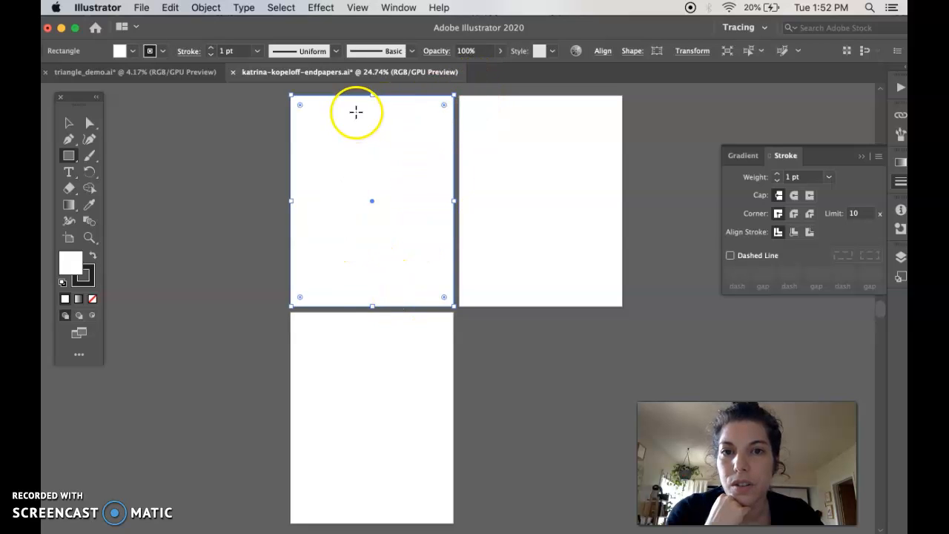
left_click_drag(460, 96, 460, 306)
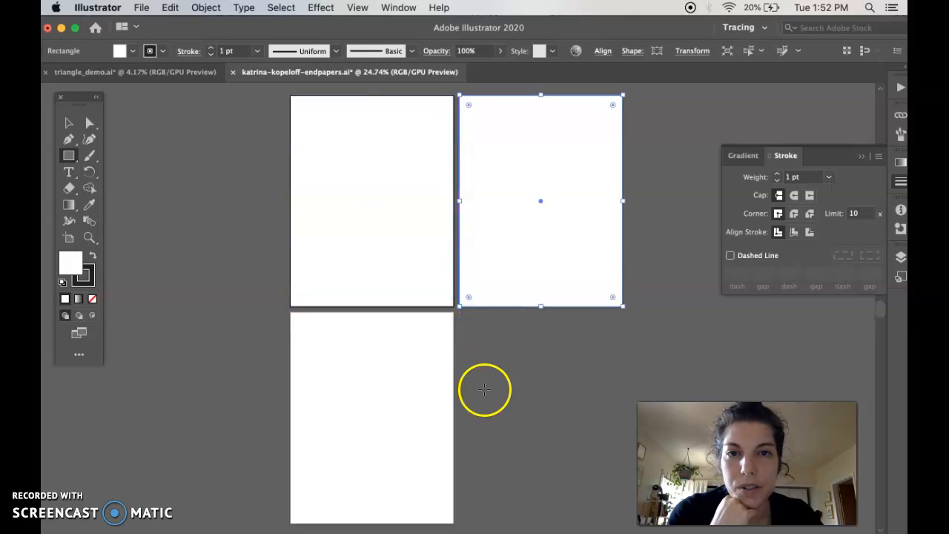
scroll(470, 314, "down", 3)
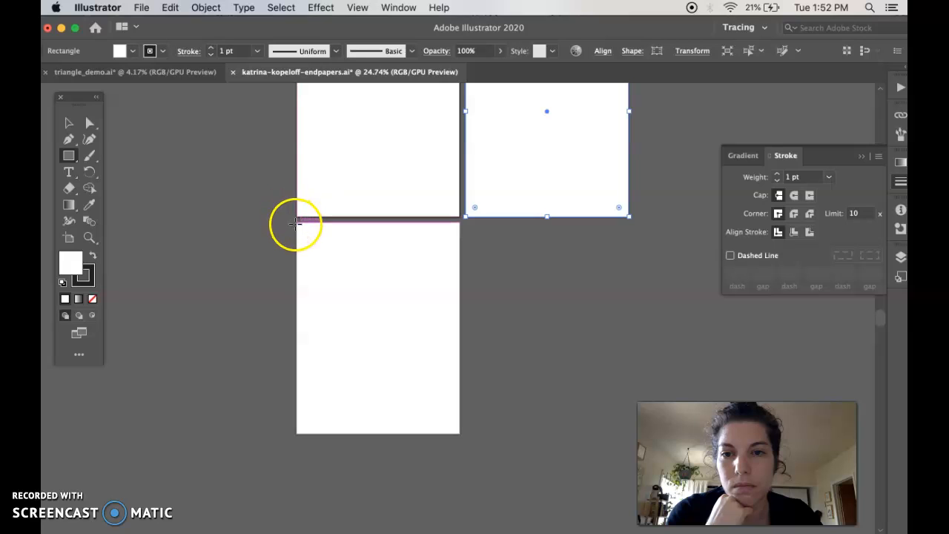
left_click_drag(296, 222, 460, 433)
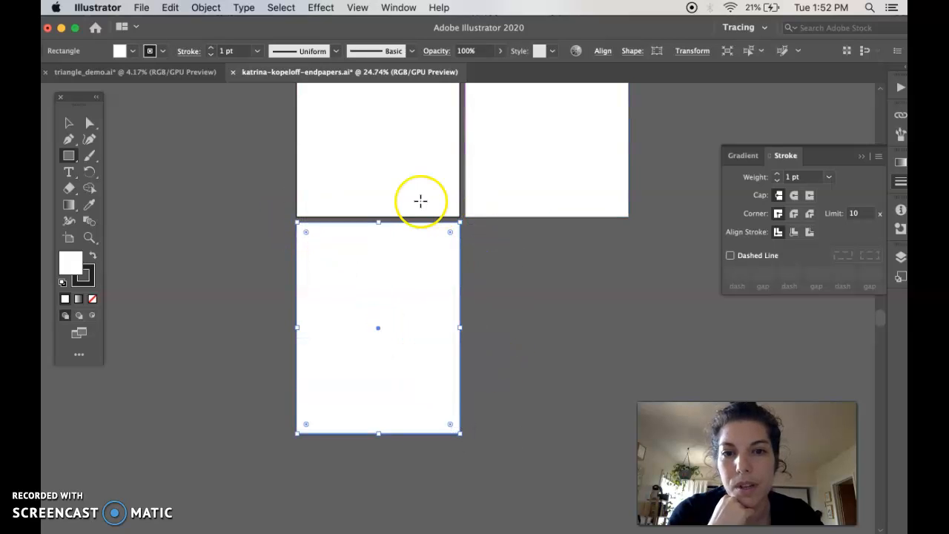
scroll(407, 288, "up", 3)
scroll(407, 288, "right", 1)
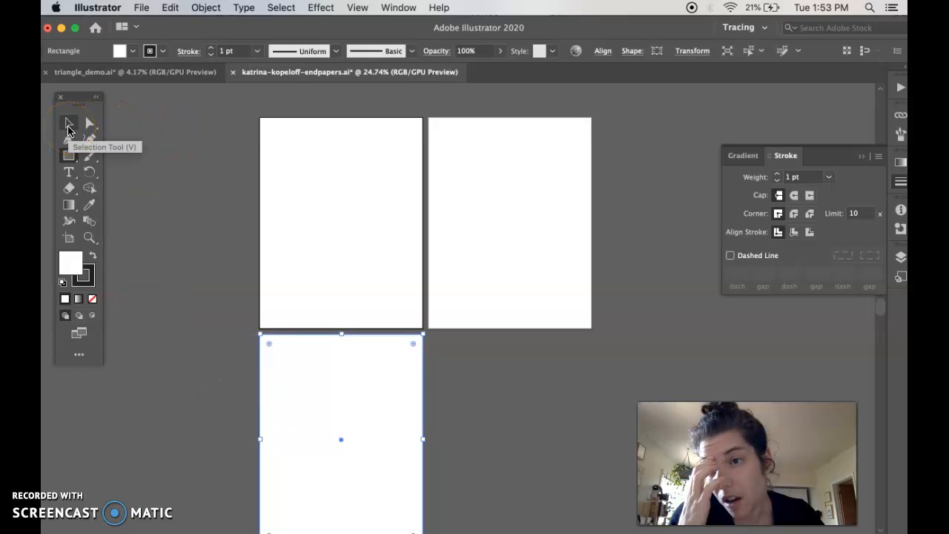
Check each of the three page rectangles by selecting them in turn with the Selection Tool.
left_click(68, 127)
left_click(313, 166)
left_click(539, 170)
left_click(405, 374)
left_click(371, 255)
left_click(517, 241)
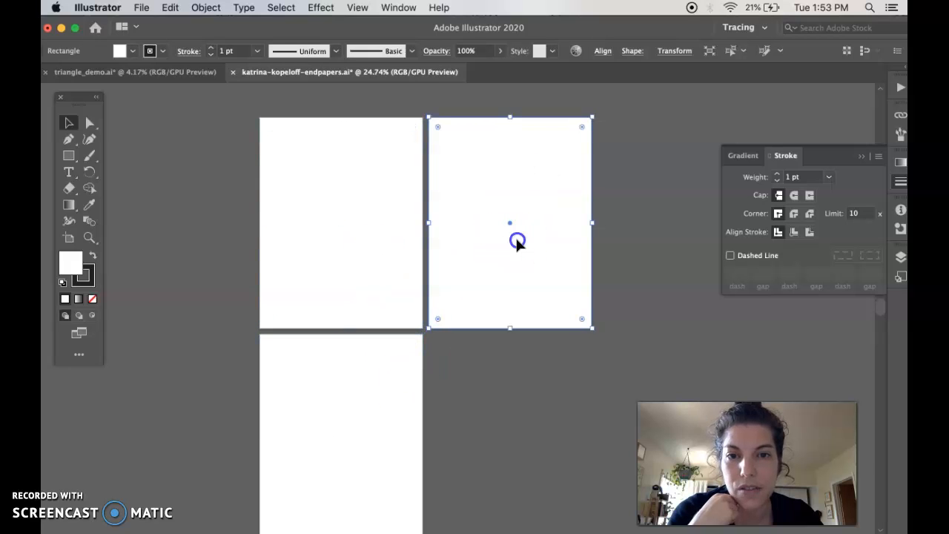
left_click(387, 401)
scroll(381, 253, "down", 2)
scroll(381, 252, "right", 2)
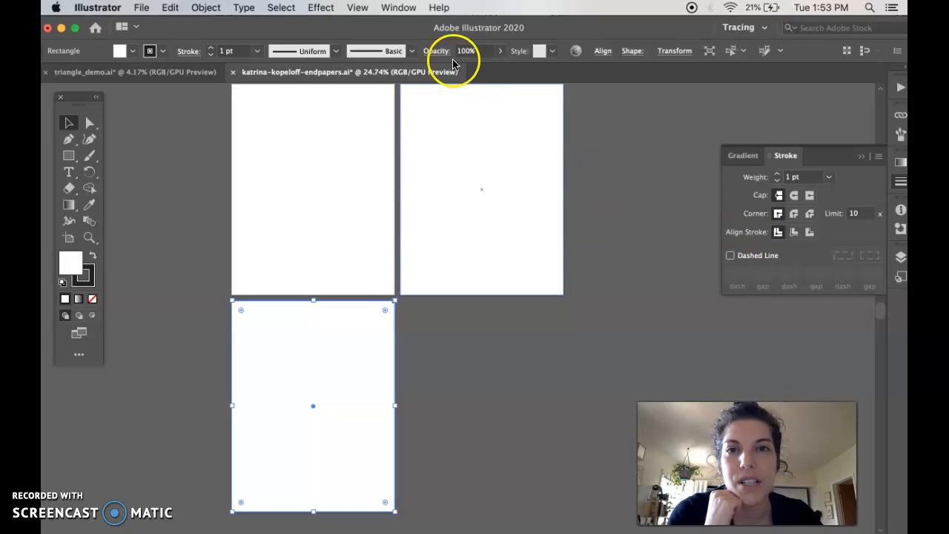
Open the Swatches panel from the Window menu, move it aside, and select the top-left rectangle.
left_click(397, 8)
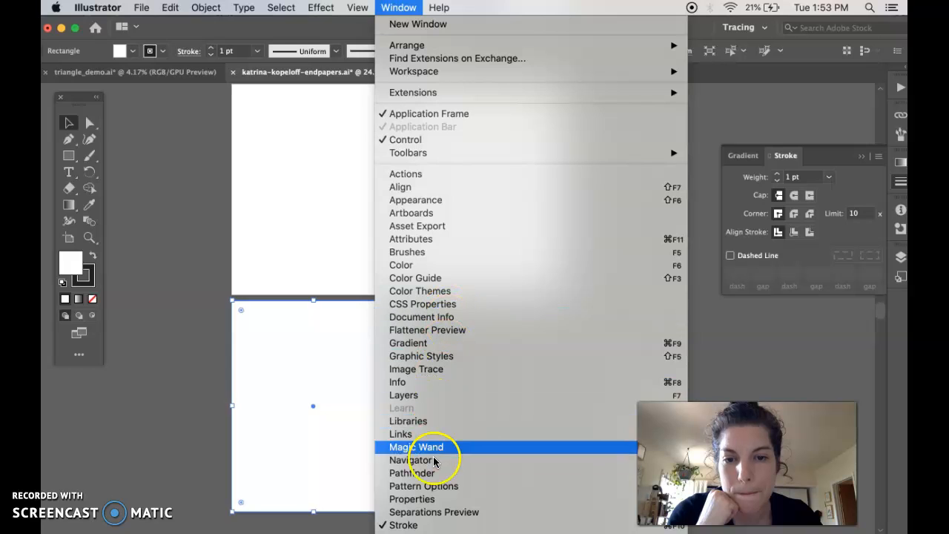
mouse_move(433, 533)
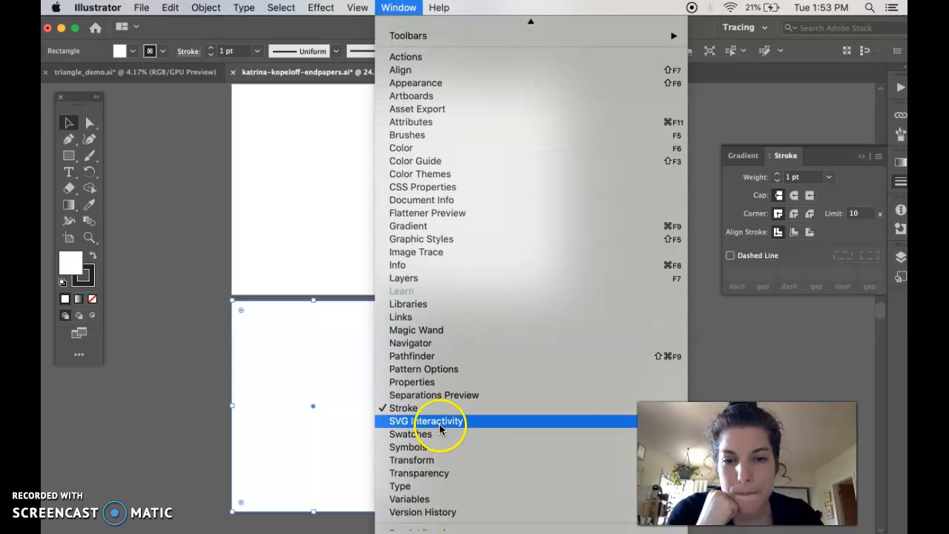
left_click(439, 439)
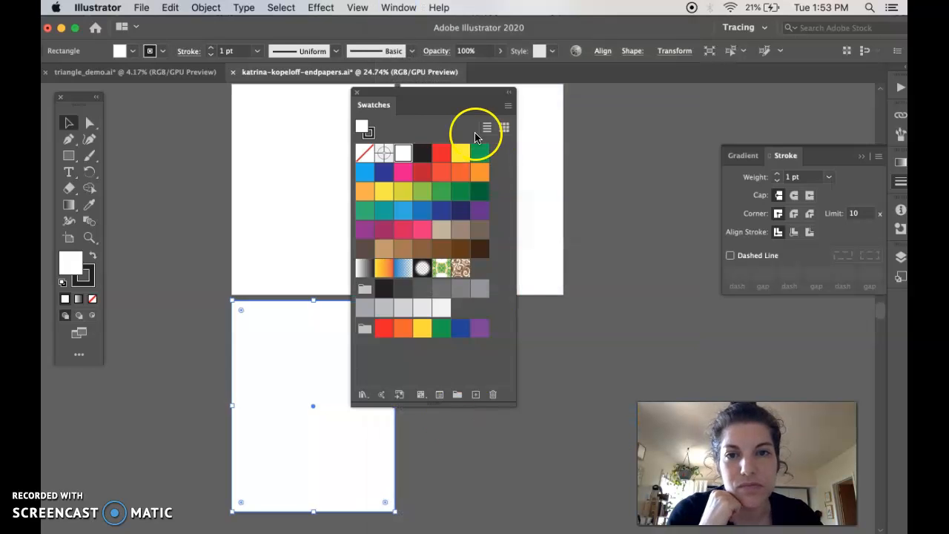
left_click_drag(375, 106, 565, 117)
left_click(369, 215)
left_click(469, 216)
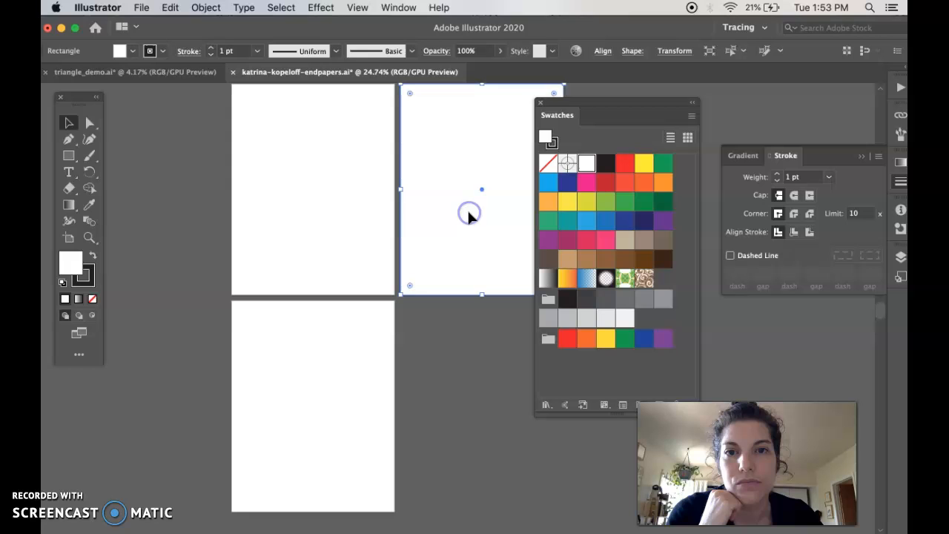
left_click(349, 191)
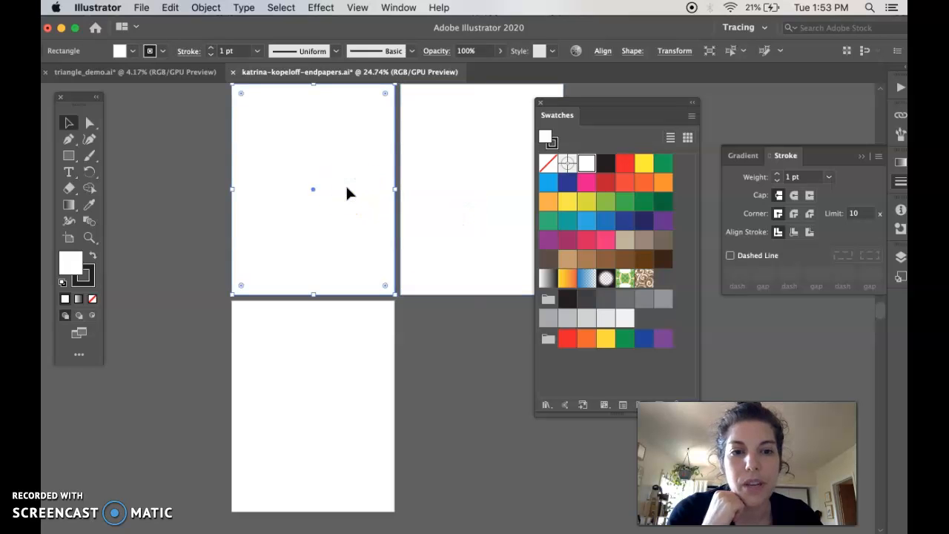
Fill the top-left page rectangle with the dark blue swatch and deselect it.
left_click(567, 182)
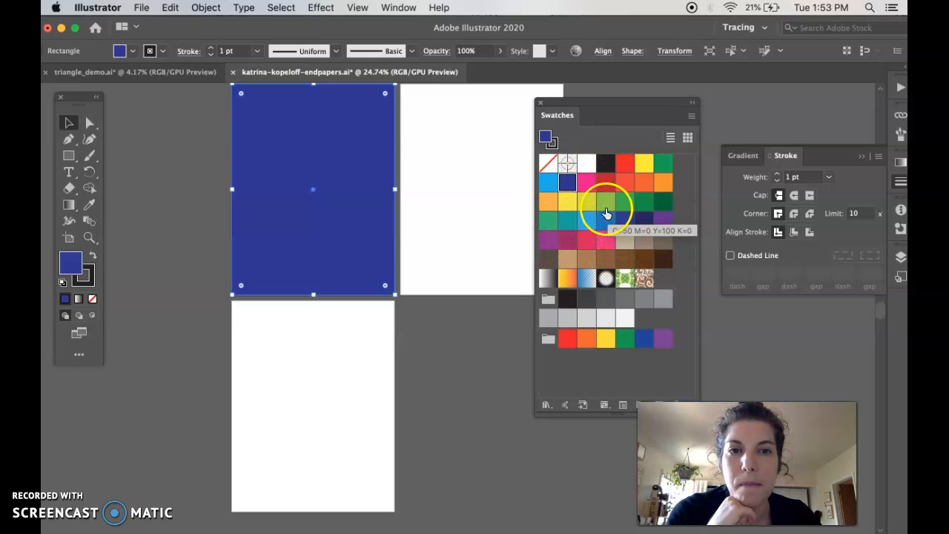
key("Tab")
key("Tab")
left_click(85, 491)
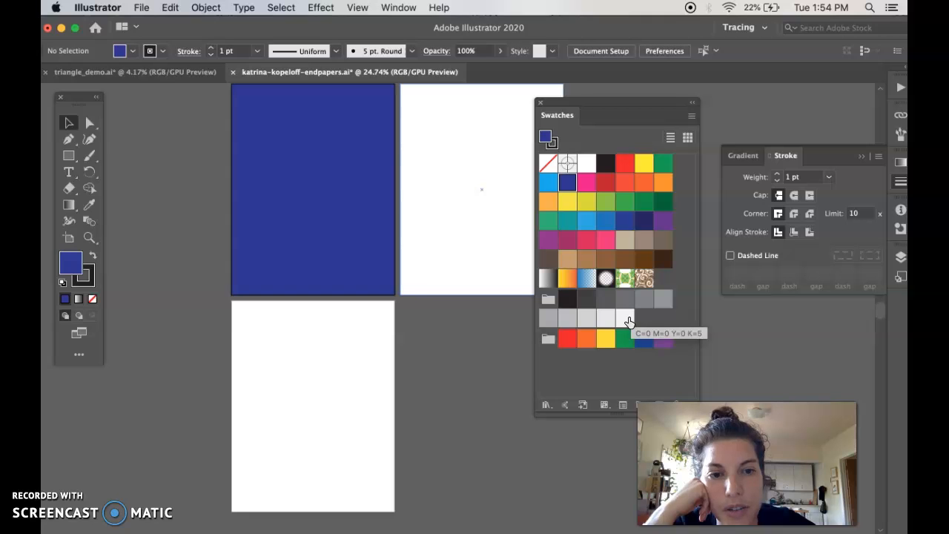
Open the Swatches panel options list and close it without choosing anything.
left_click(601, 379)
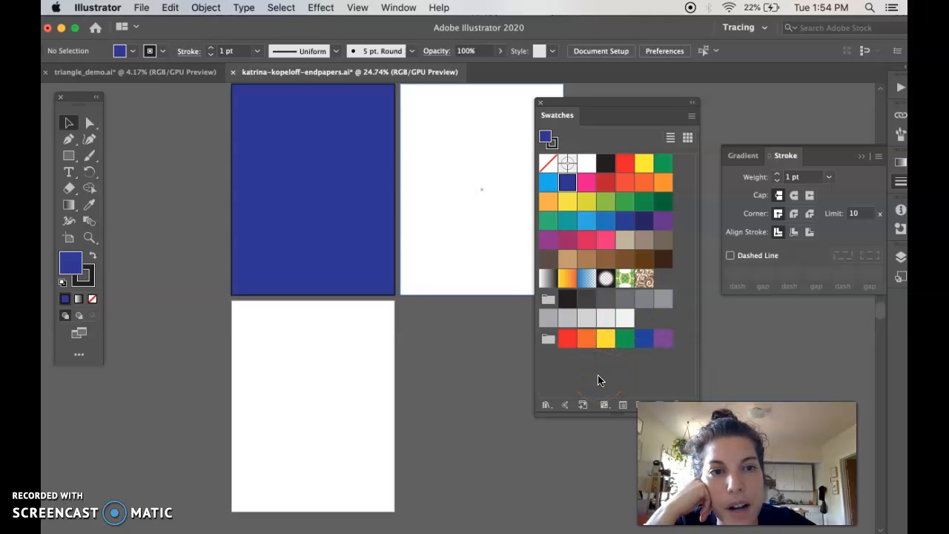
left_click(691, 120)
left_click(691, 122)
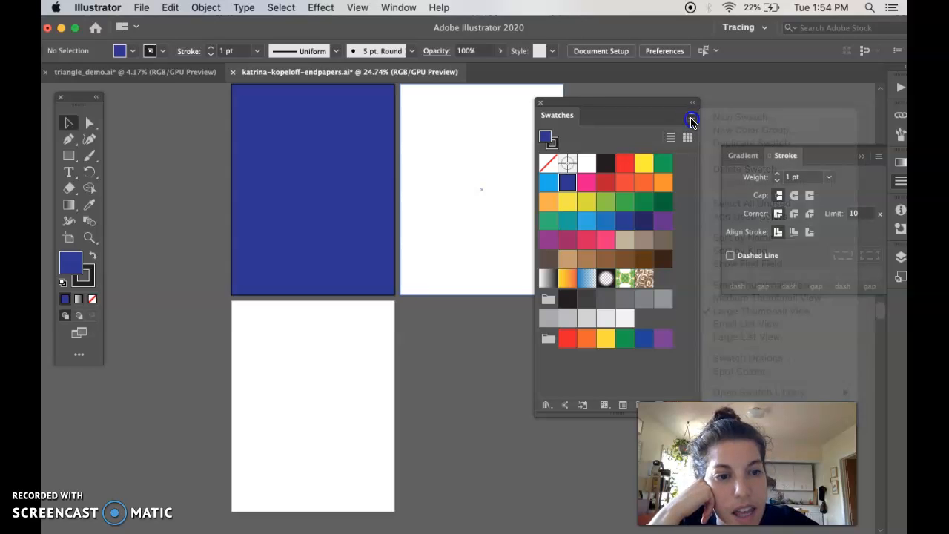
Switch to the triangle_demo.ai document, then to Chrome's Canvas Edit Assignment page.
left_click(141, 9)
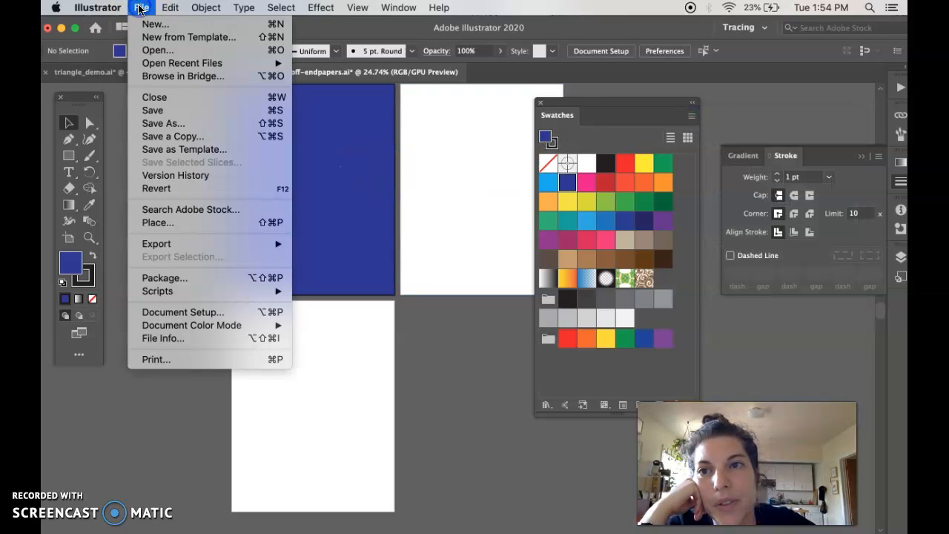
left_click(117, 121)
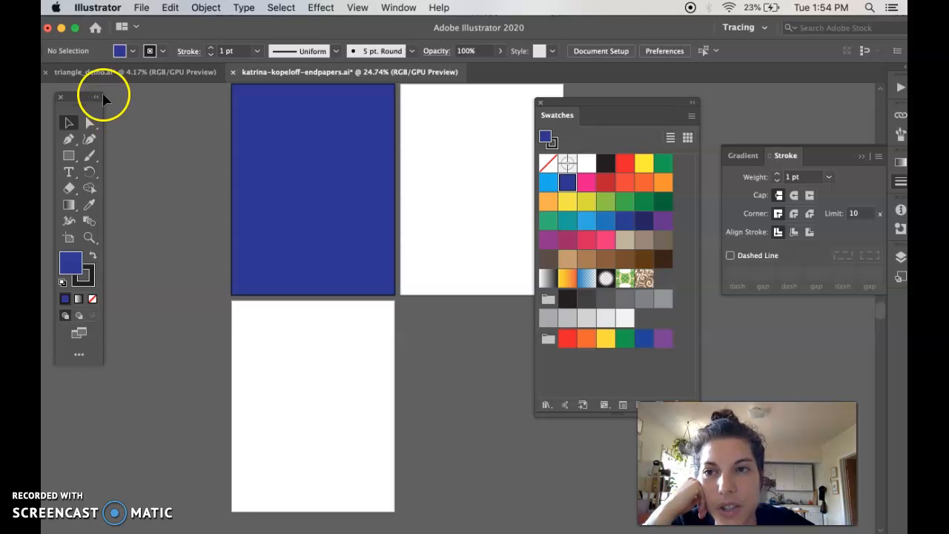
left_click(93, 74)
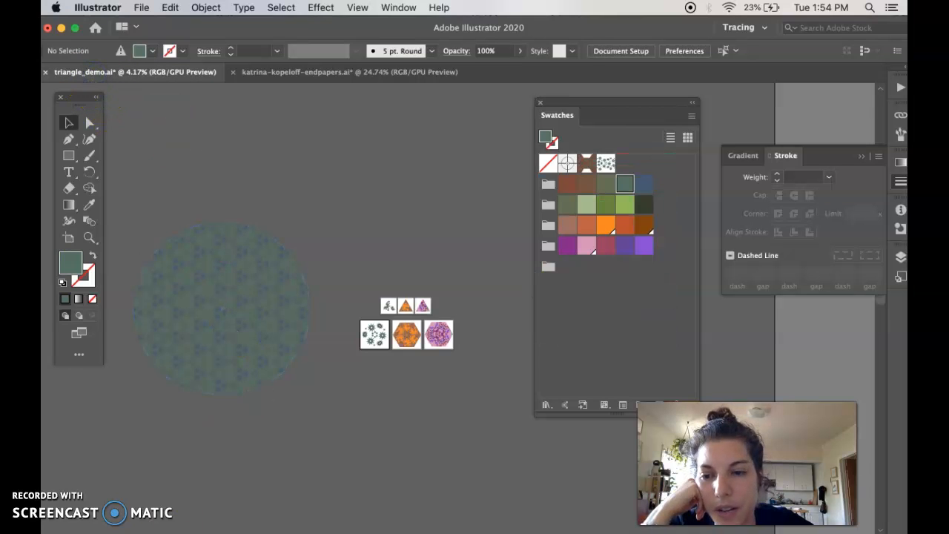
key("super+Tab")
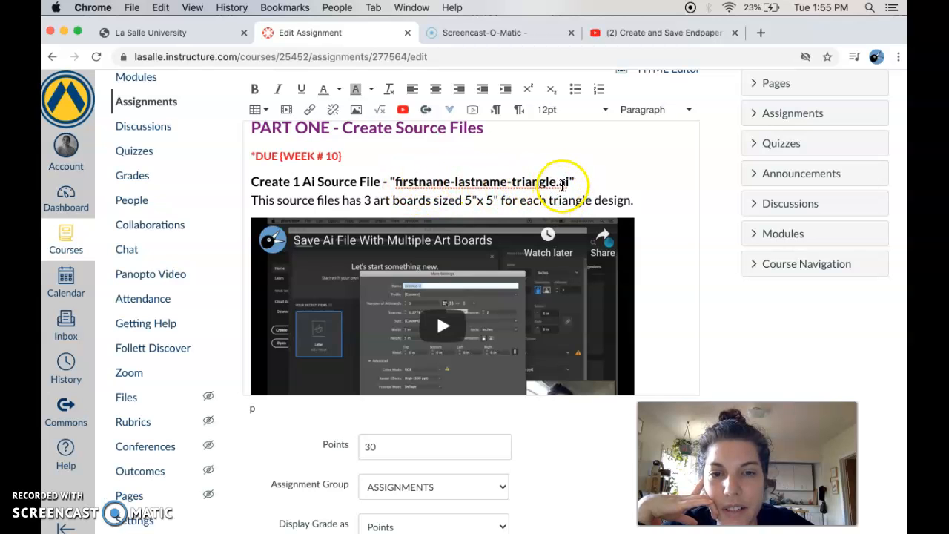
Review the triangle source-file instructions, then return to Illustrator's triangle_demo.ai document.
scroll(556, 189, "down", 3)
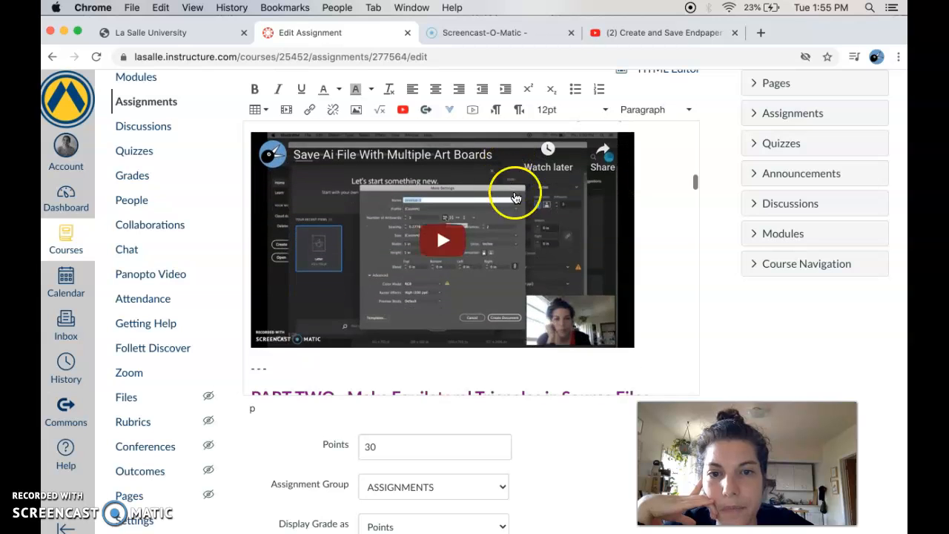
scroll(445, 278, "up", 3)
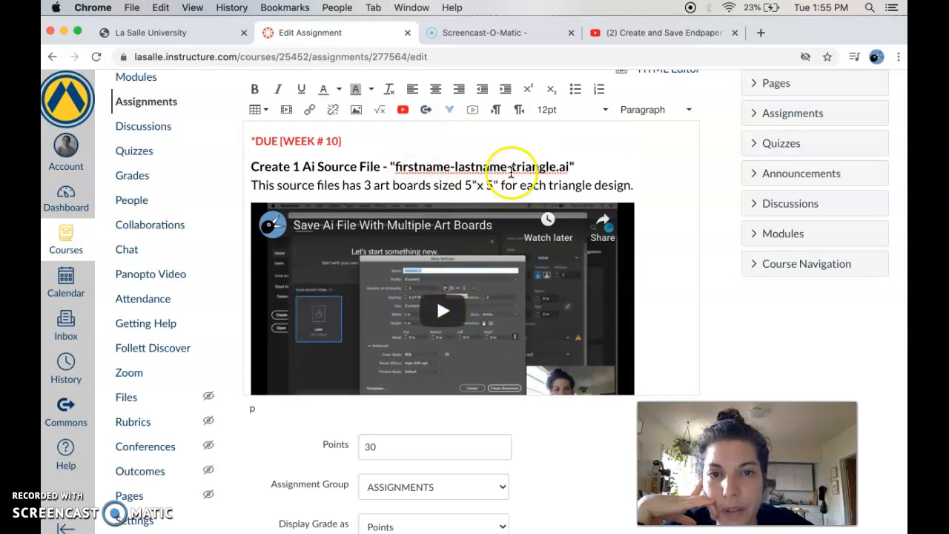
mouse_move(496, 531)
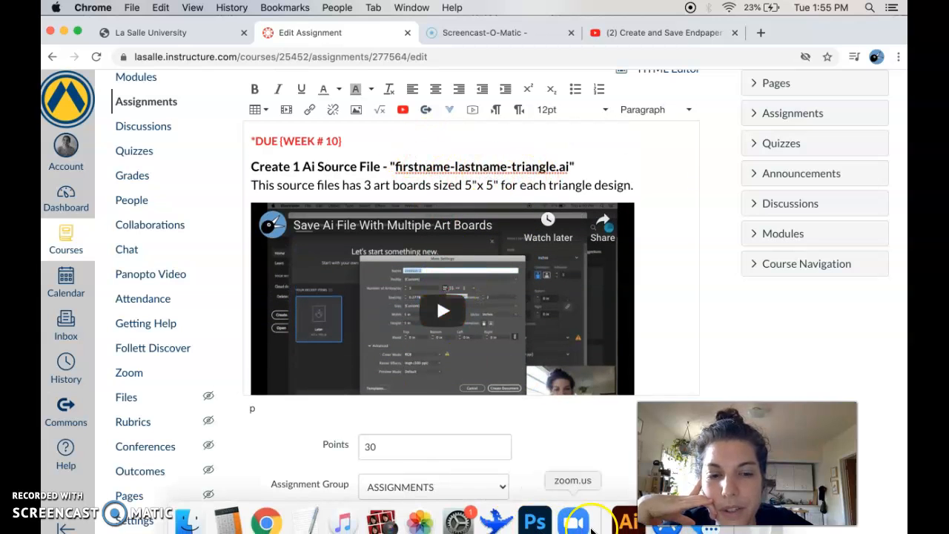
left_click(627, 523)
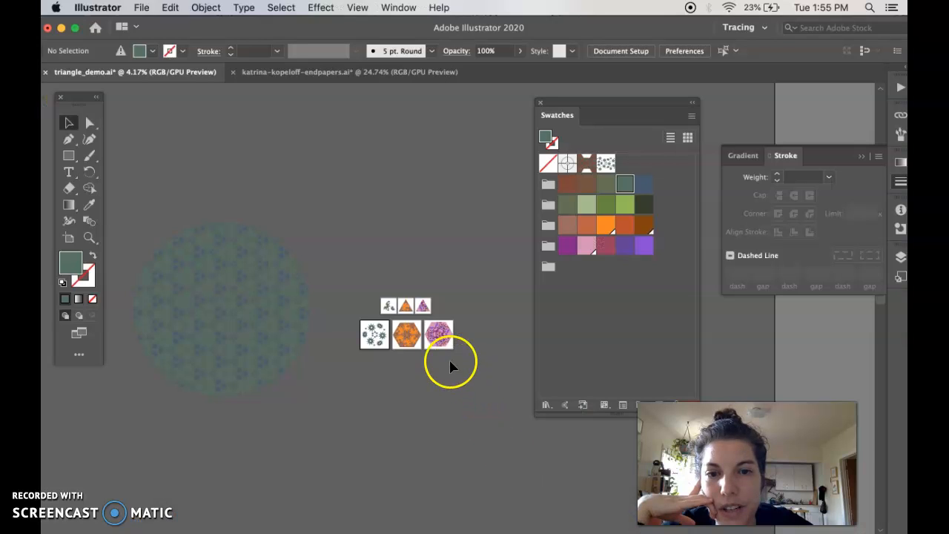
Zoom in and pan across the triangle and hexagon pattern artwork in triangle_demo.ai.
key("super+equal")
key("super+equal")
key("super+equal")
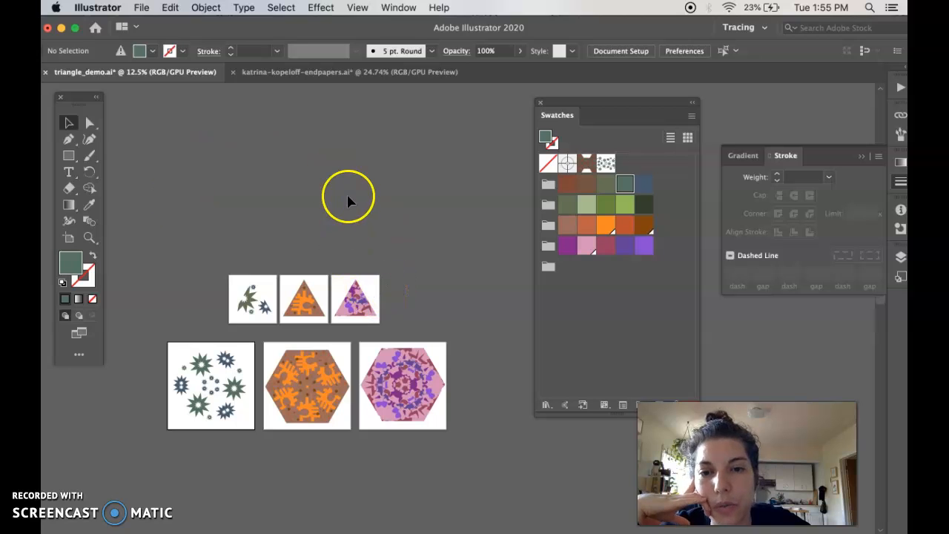
scroll(349, 200, "left", 5)
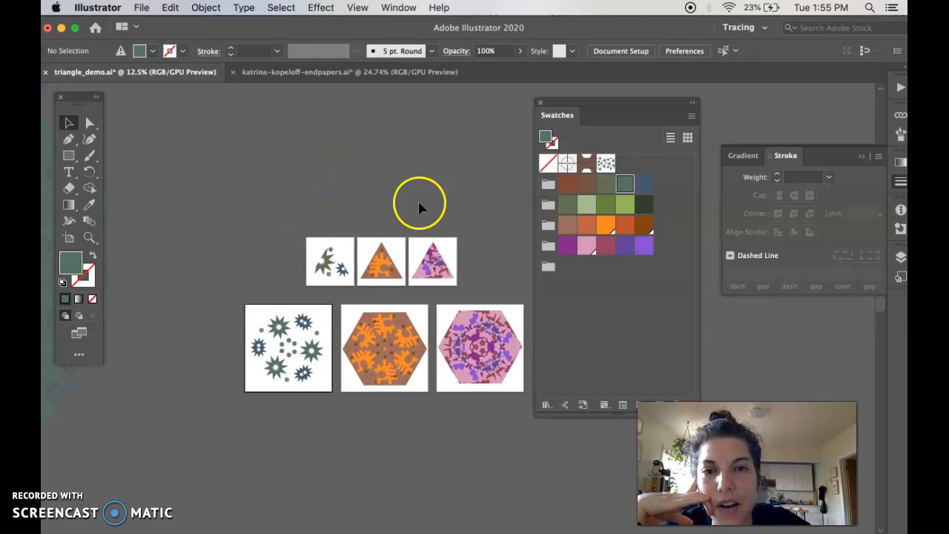
scroll(464, 213, "right", 2)
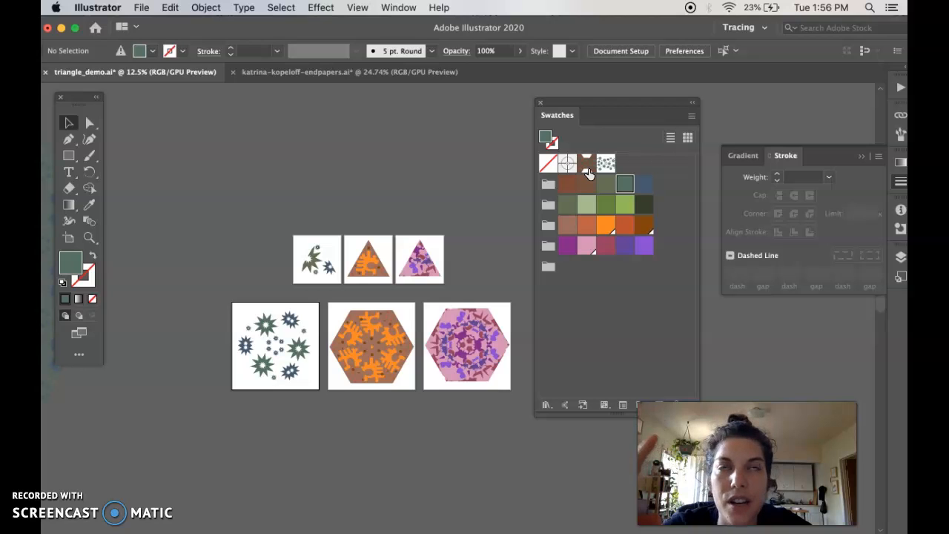
Select the blue page rectangle in the endpapers document, then return to triangle_demo.ai.
left_click(360, 73)
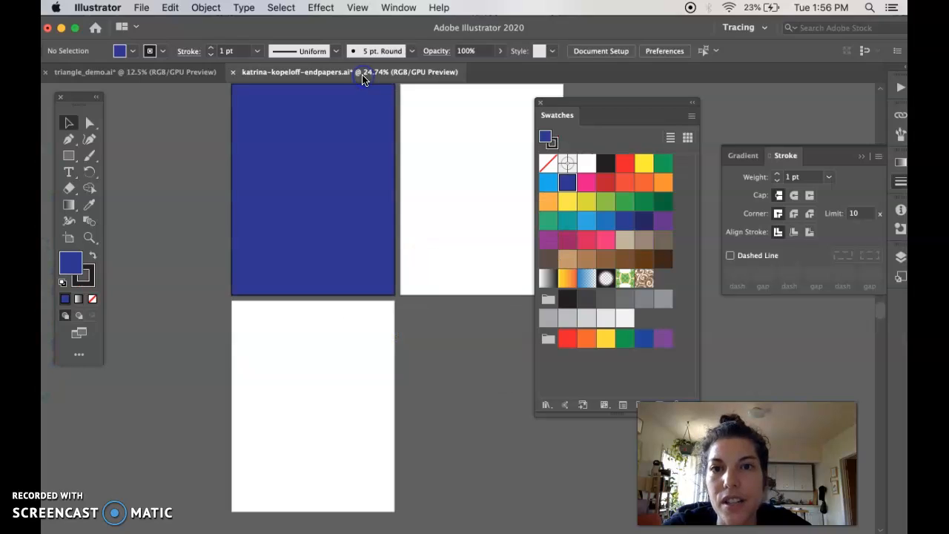
left_click(338, 245)
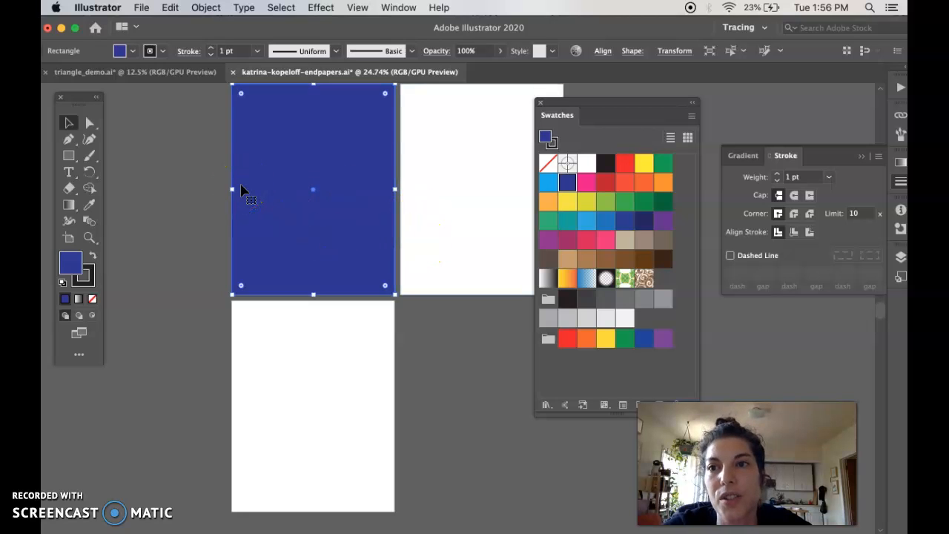
left_click(161, 74)
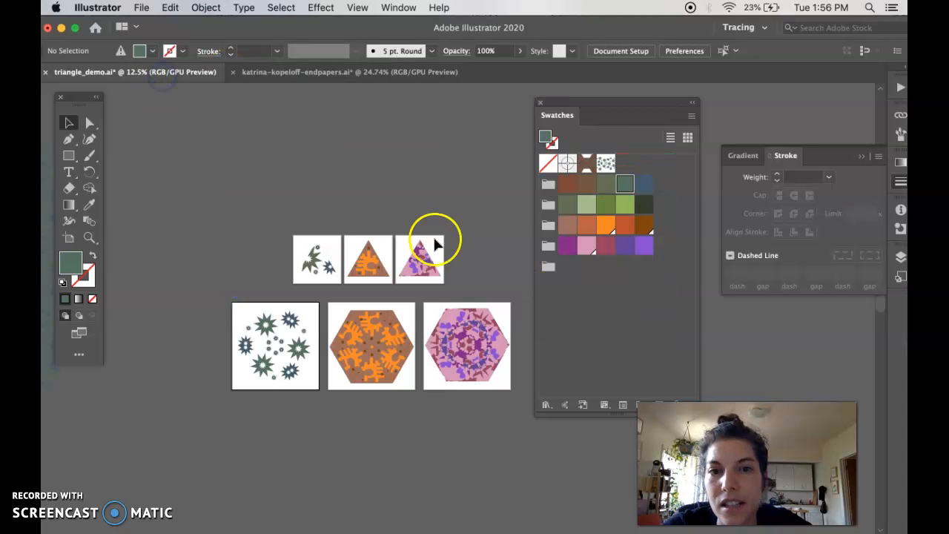
Select the speckled pattern swatch in triangle_demo.ai's Swatches panel to copy it.
left_click(600, 196)
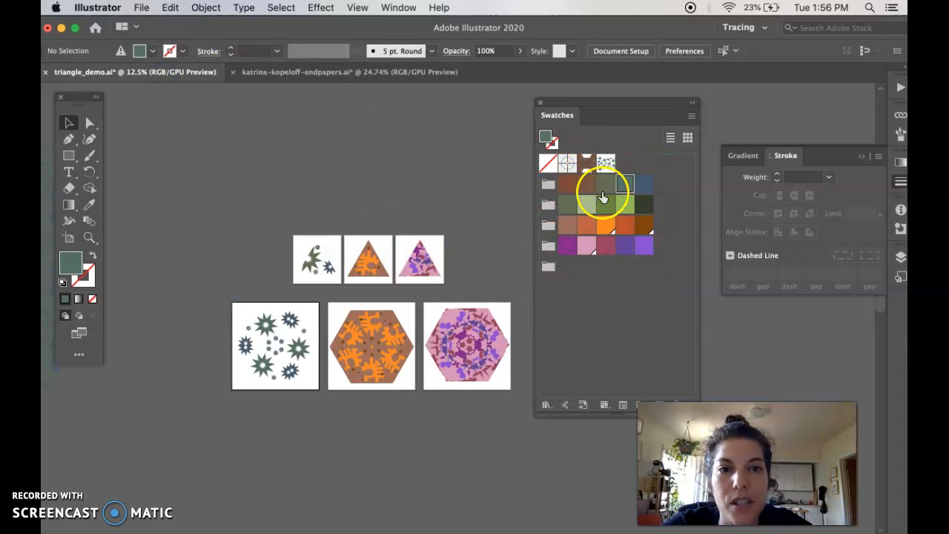
left_click(606, 165)
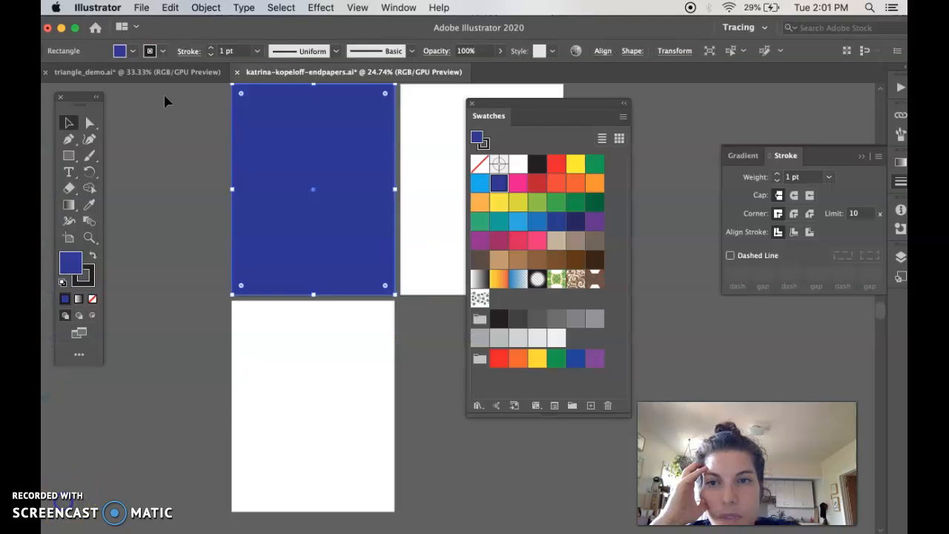
Deselect, switch to triangle_demo.ai, zoom out, and move the Swatches panel off the pink hexagon.
left_click(172, 104)
left_click(175, 75)
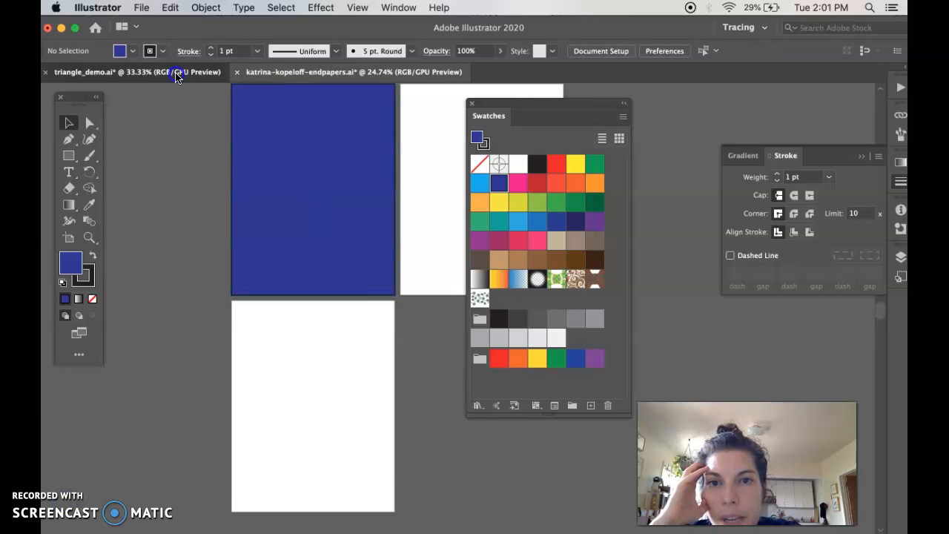
key("super+minus")
key("super+minus")
key("super+minus")
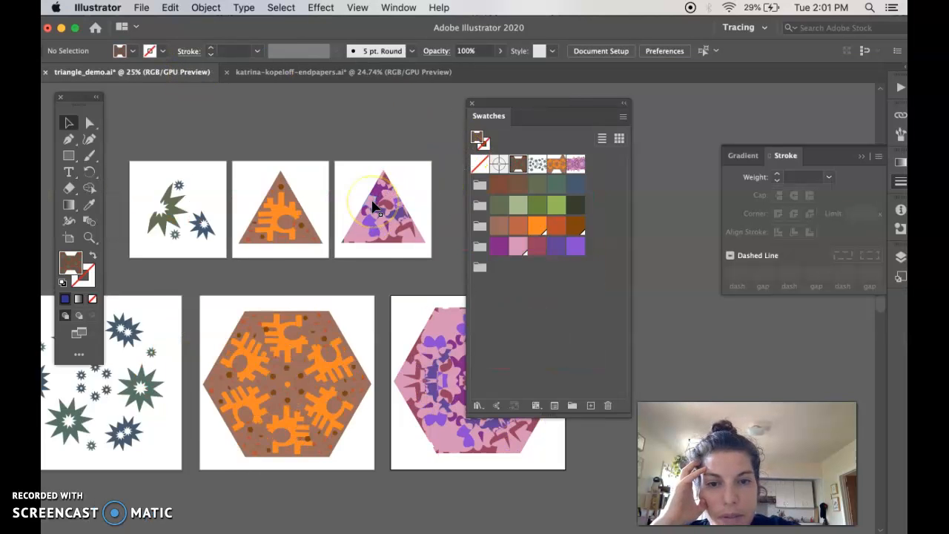
left_click_drag(492, 116, 562, 78)
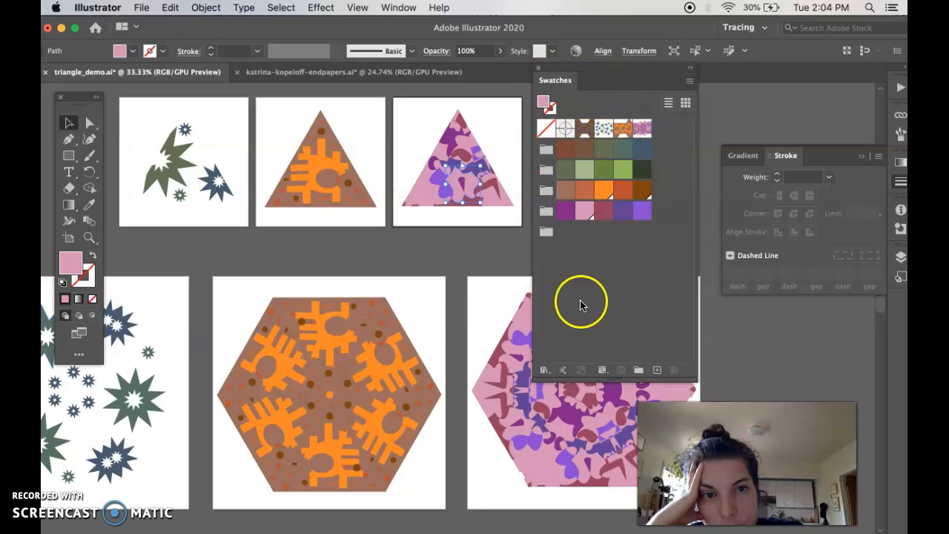
left_click(539, 70)
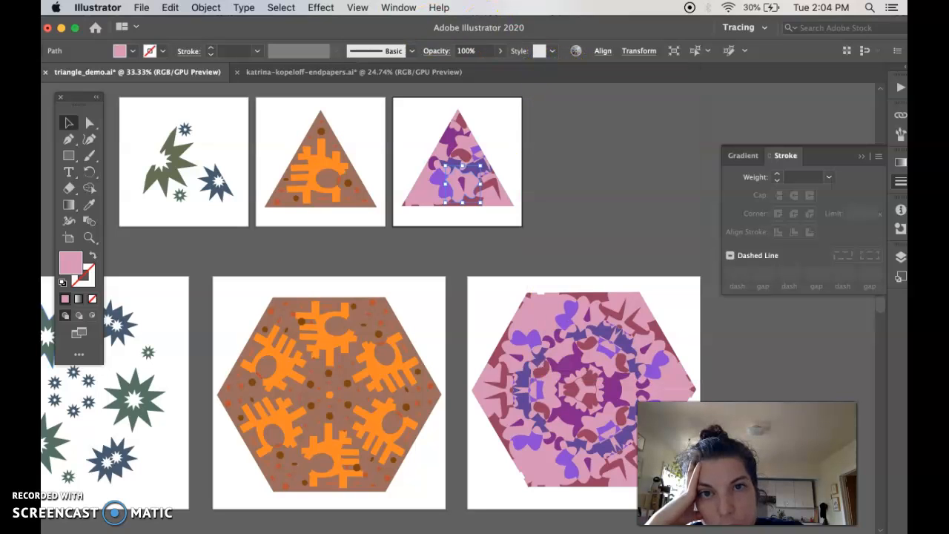
left_click(397, 9)
scroll(469, 395, "down", 5)
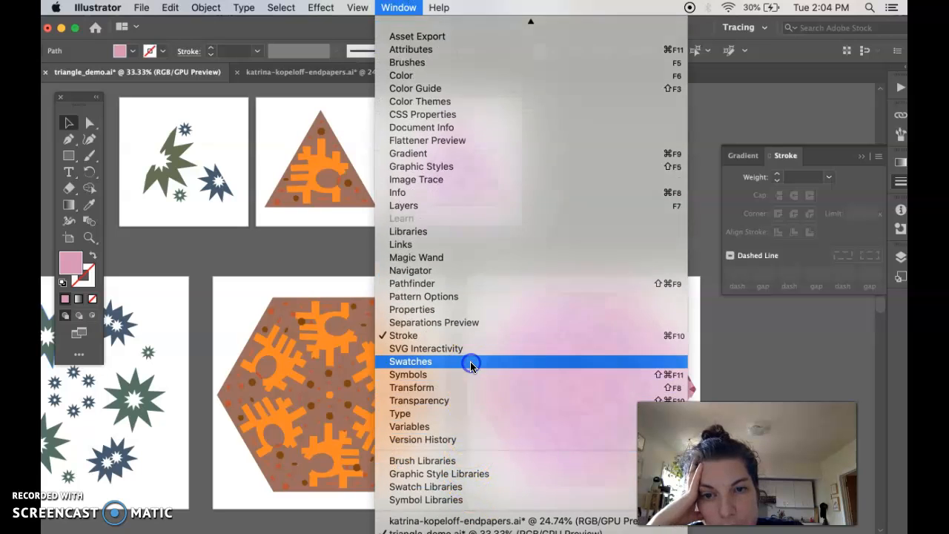
left_click(472, 362)
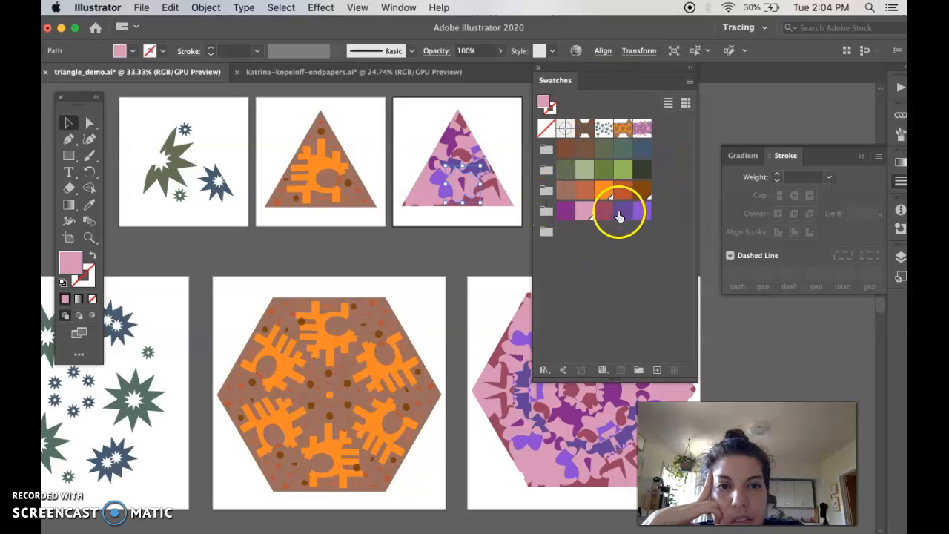
left_click(583, 130)
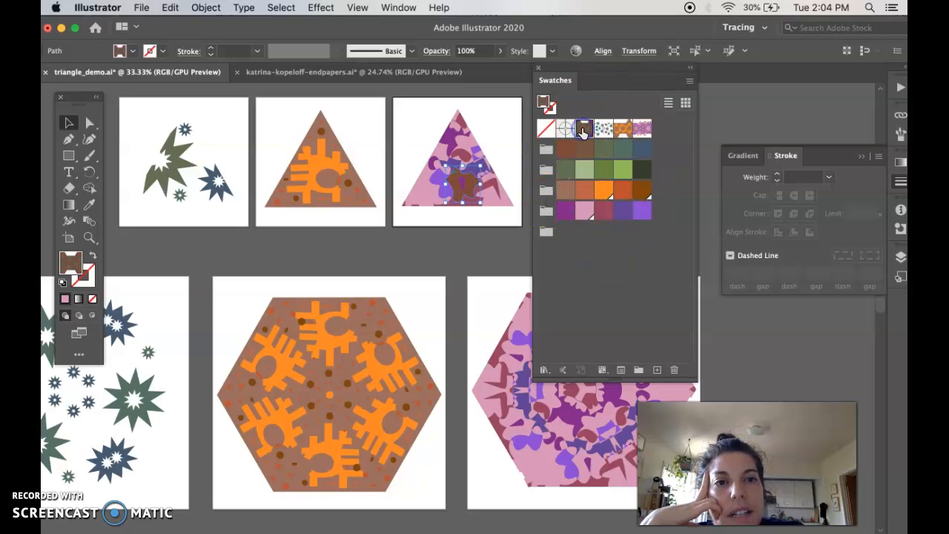
key("super+z")
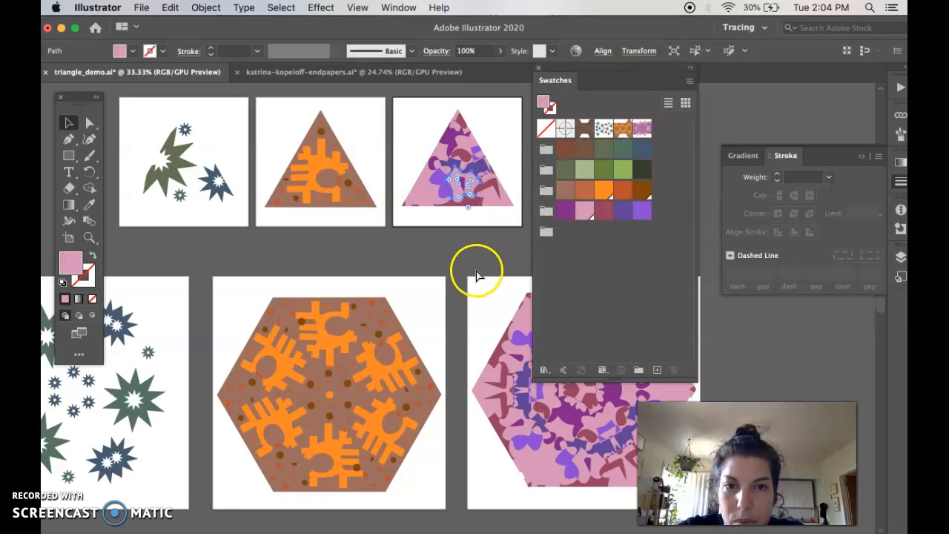
left_click(451, 264)
scroll(452, 267, "down", 2)
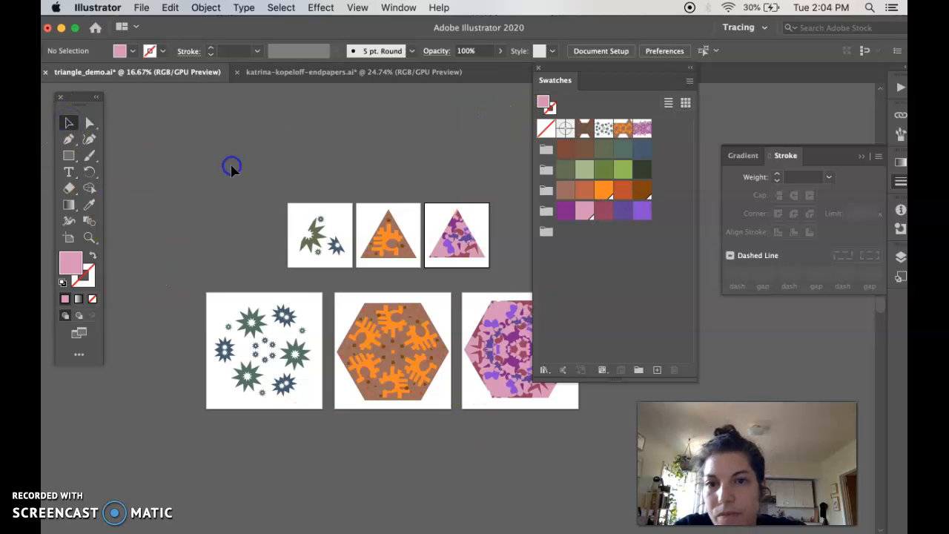
scroll(208, 202, "right", 5)
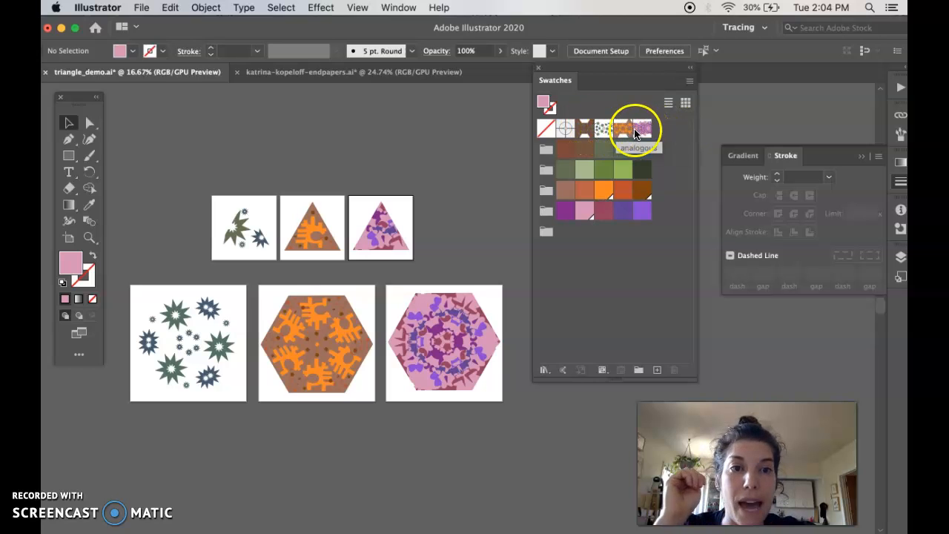
left_click(586, 130)
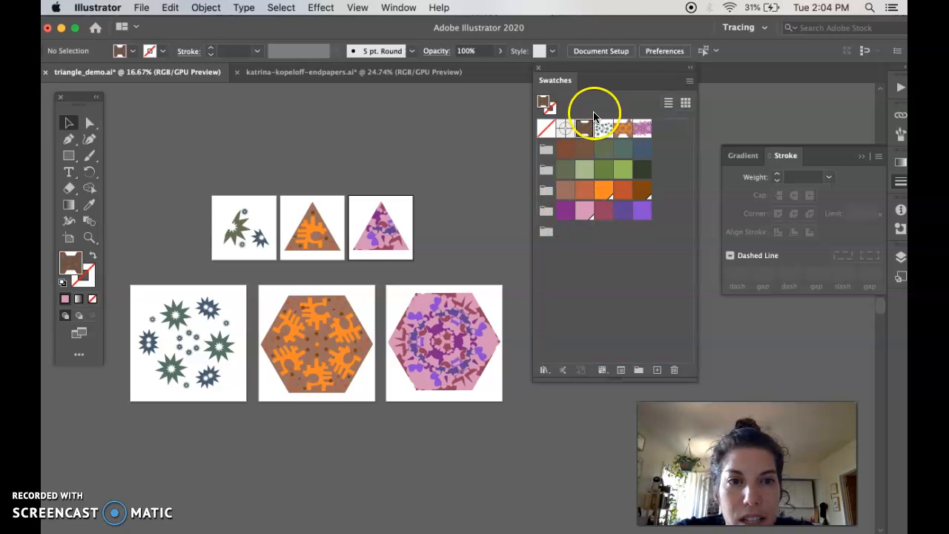
left_click(643, 130)
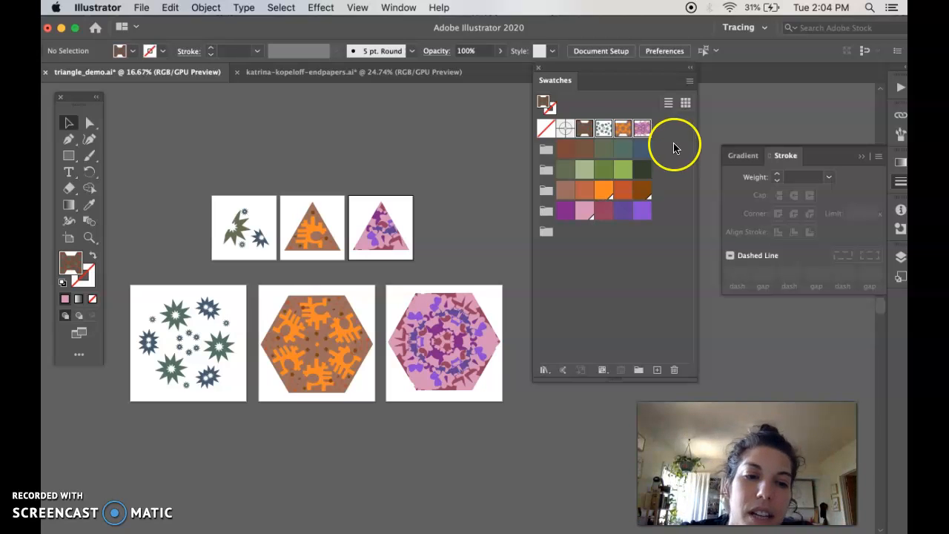
left_click(639, 370)
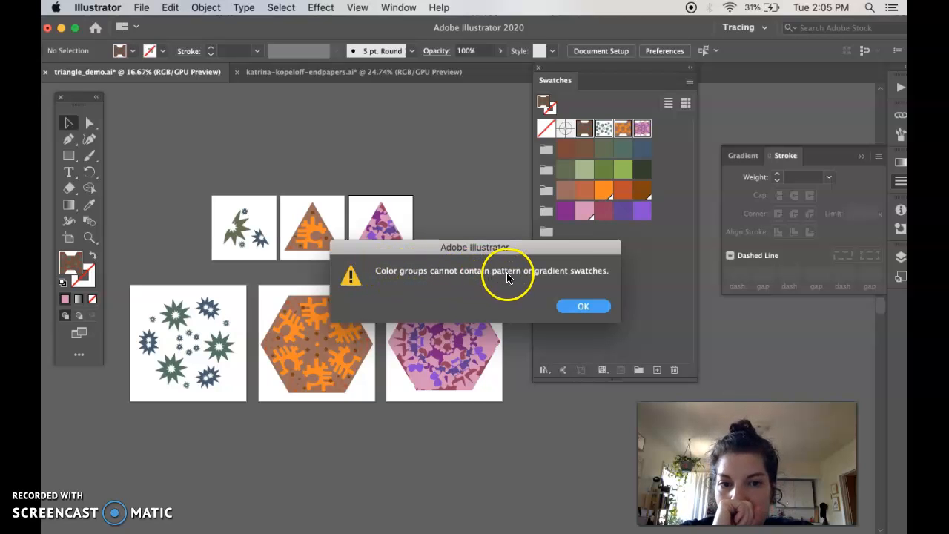
left_click(584, 307)
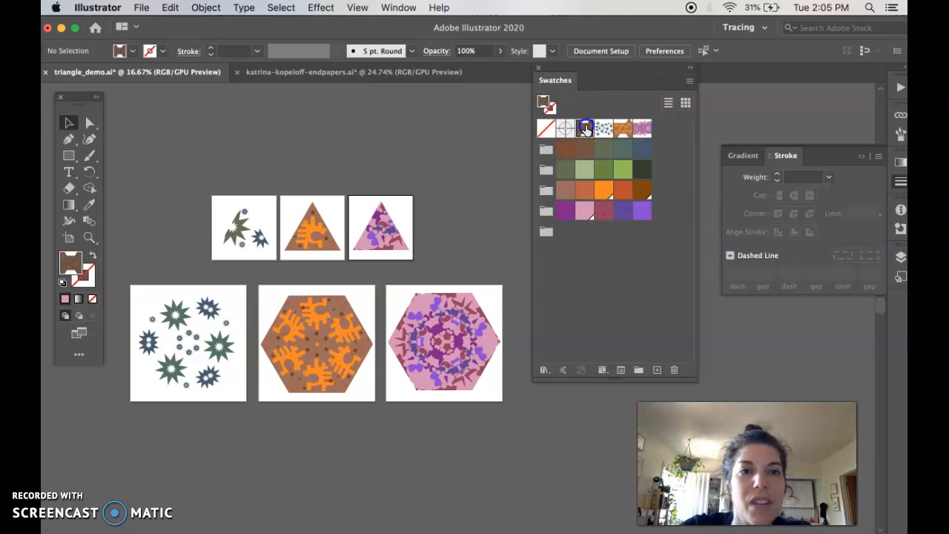
left_click(644, 129)
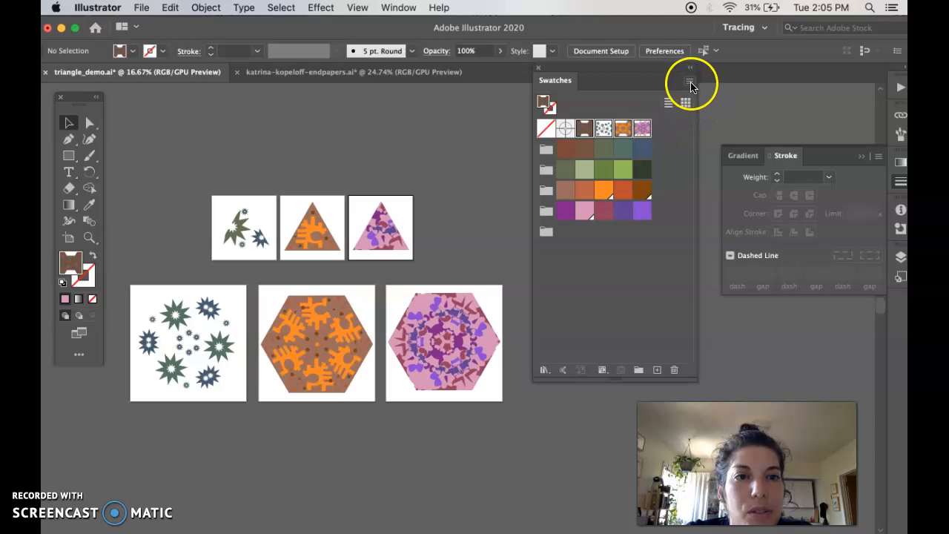
Save the swatches to the Desktop as a Swatch Files (*.ai) library named with the creator's name plus '-pattern-swatches'.
left_click(583, 130)
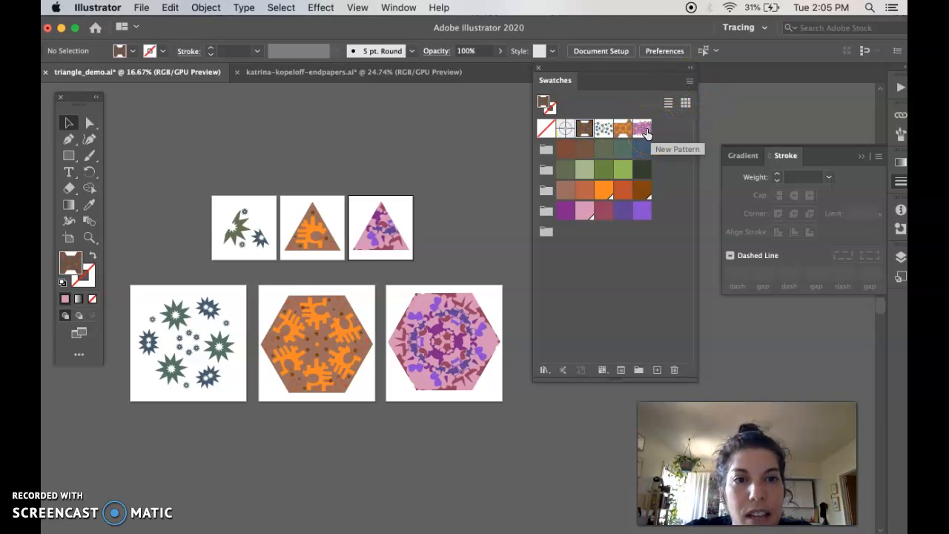
left_click(690, 82)
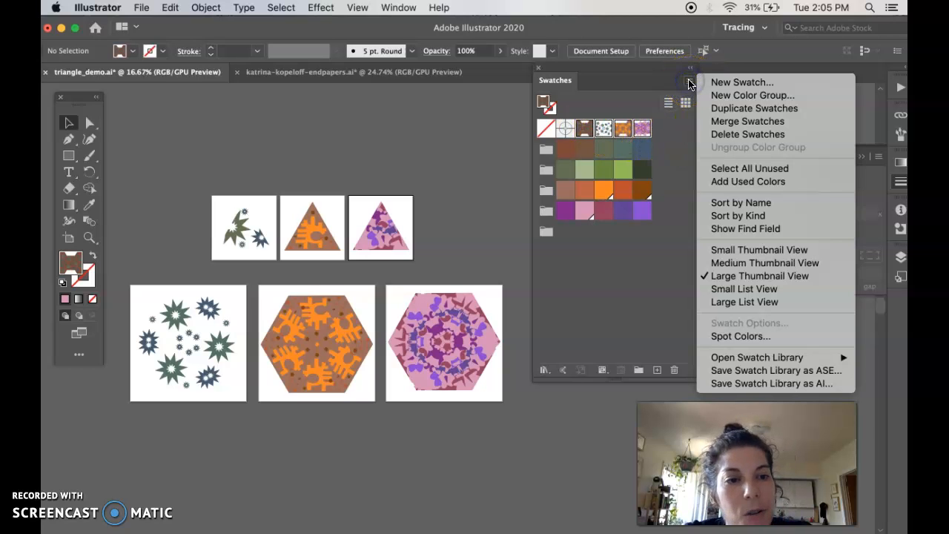
left_click(757, 383)
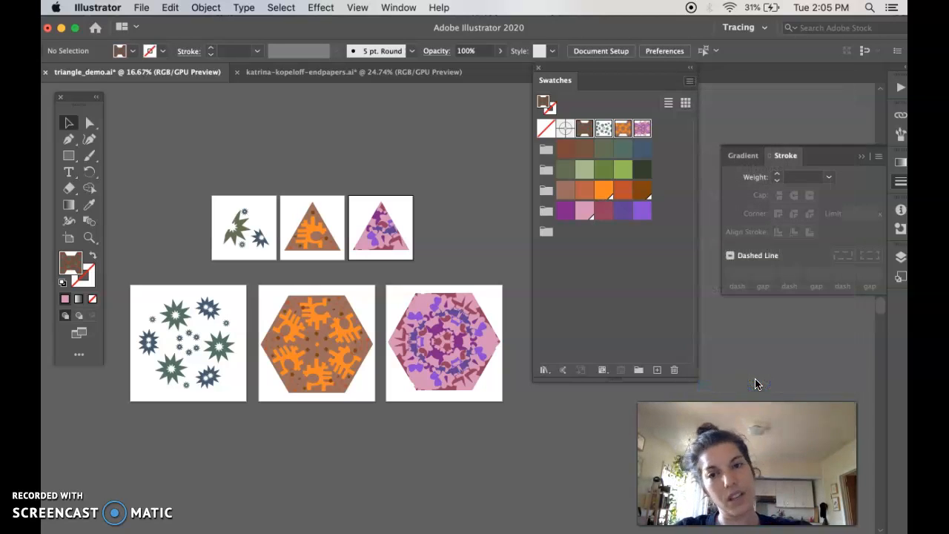
type("katrina-kopeloff")
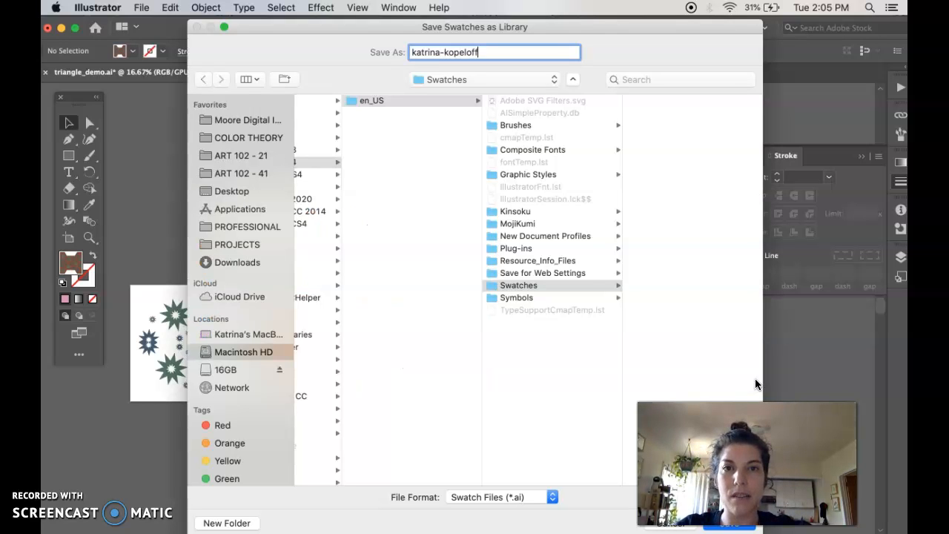
type("-pattern-swatches")
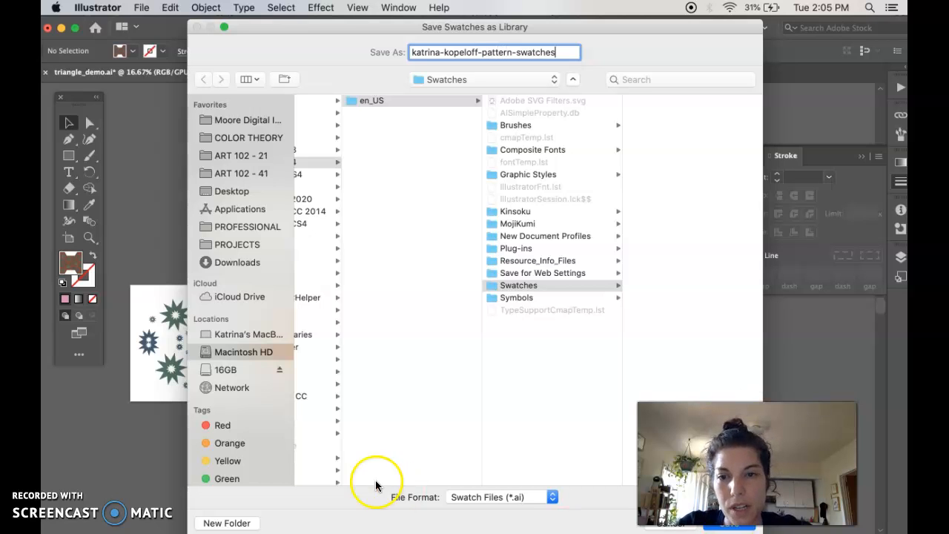
left_click(235, 191)
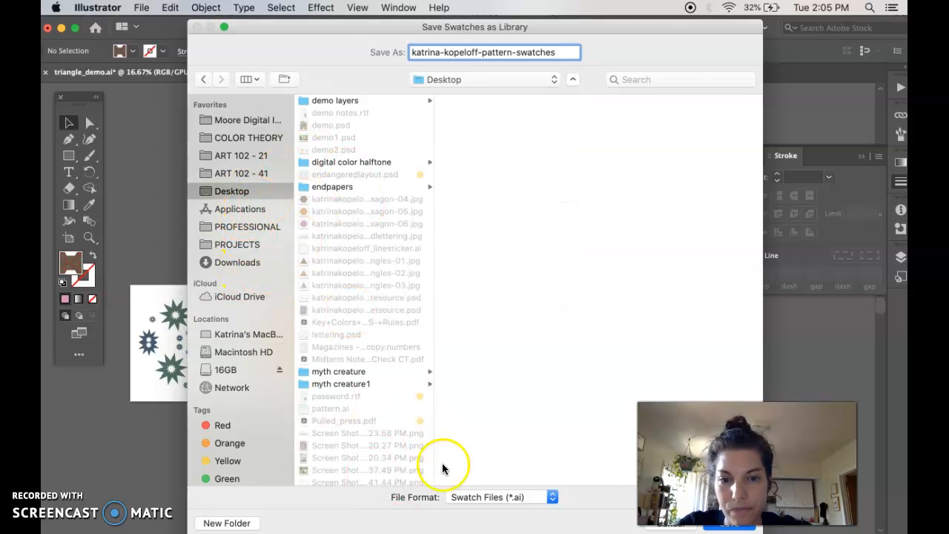
left_click(471, 499)
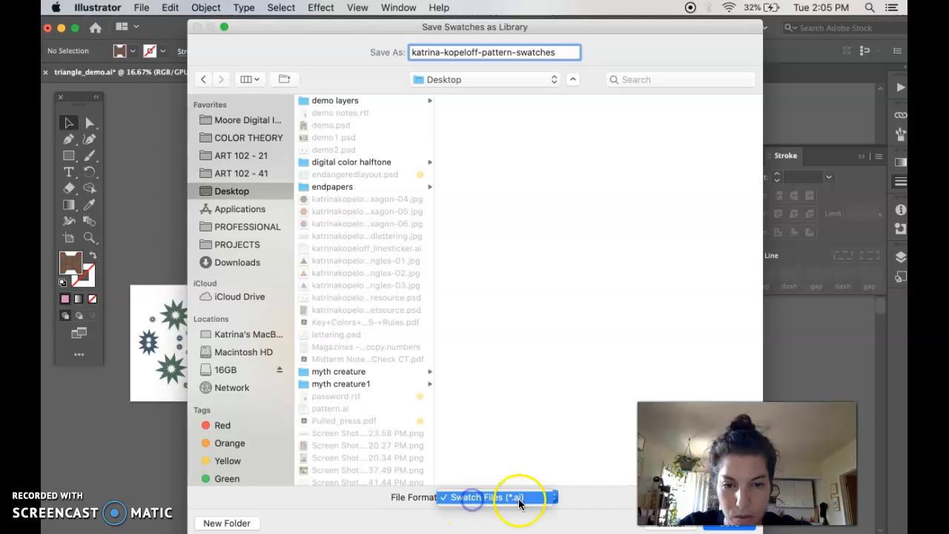
left_click(570, 499)
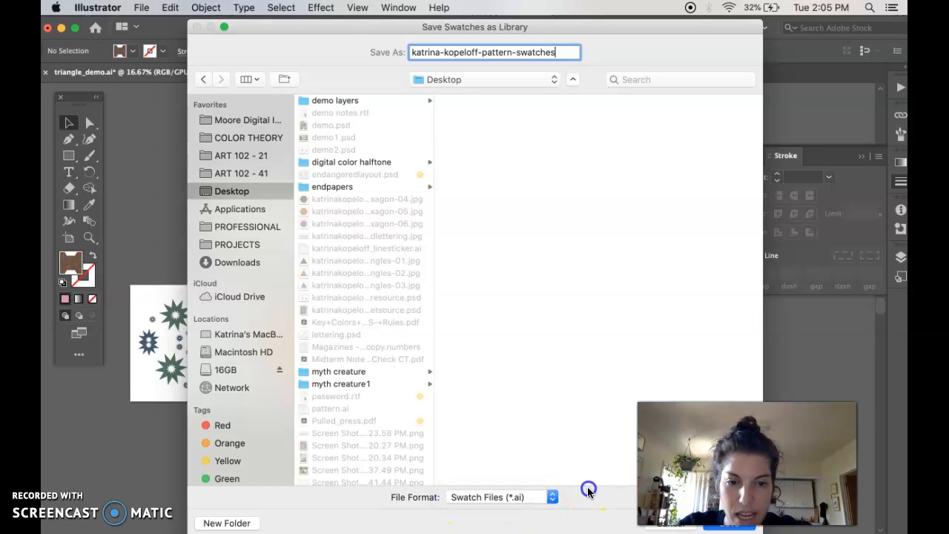
left_click(738, 527)
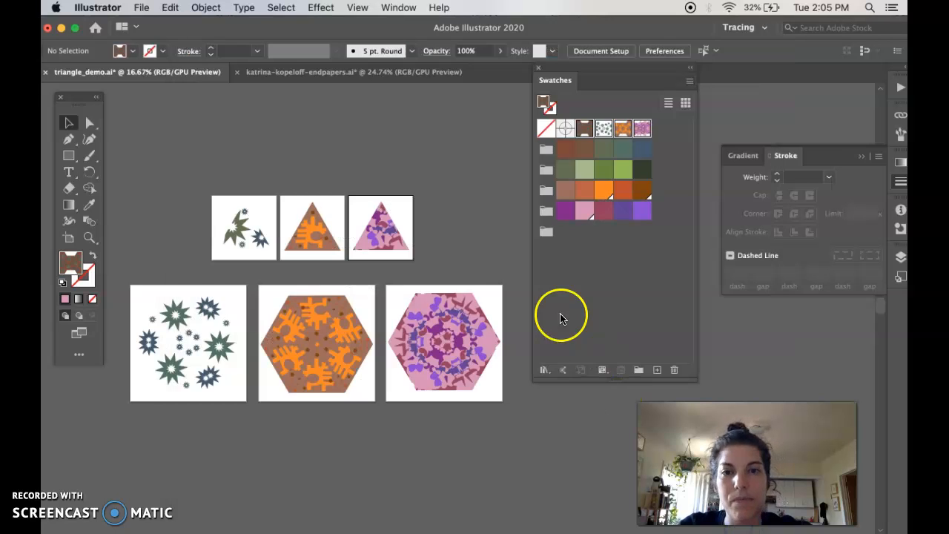
Switch to the endpapers document and close the floating Swatches and Stroke/Gradient panels.
left_click(386, 77)
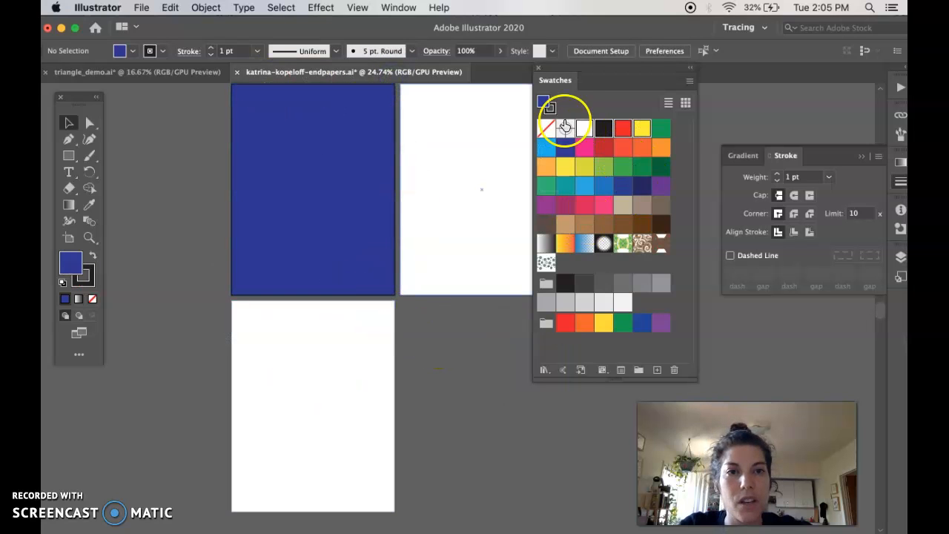
left_click(538, 67)
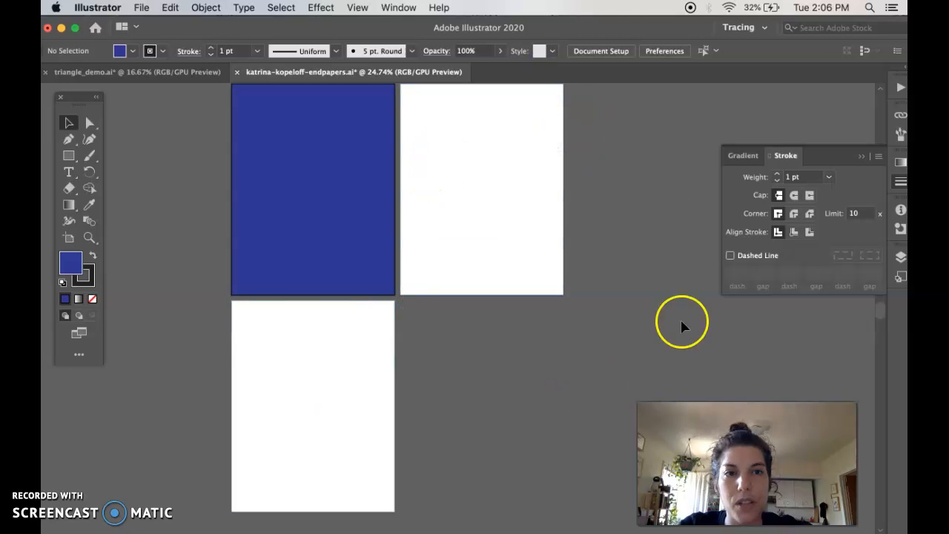
left_click(898, 183)
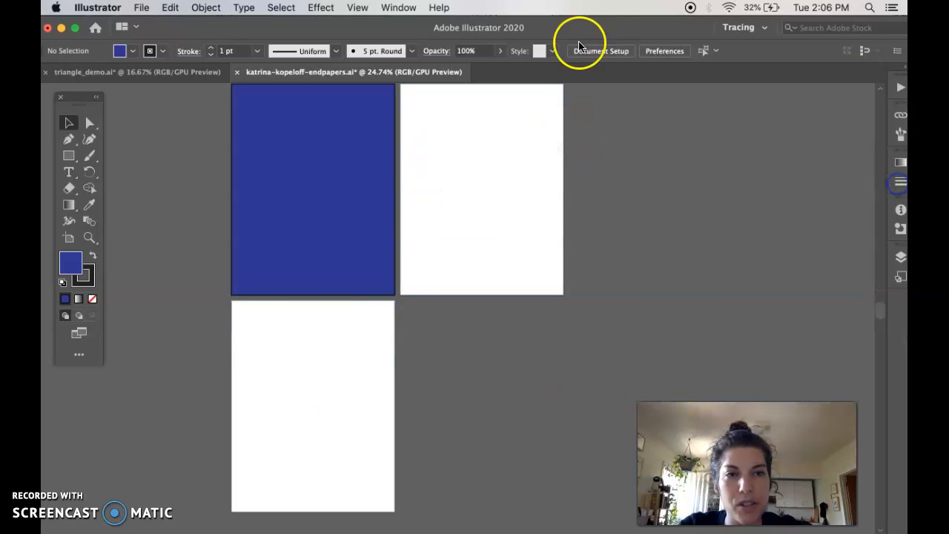
Reopen Swatches from the Window menu and show its Open Swatch Library list.
left_click(398, 8)
mouse_move(474, 531)
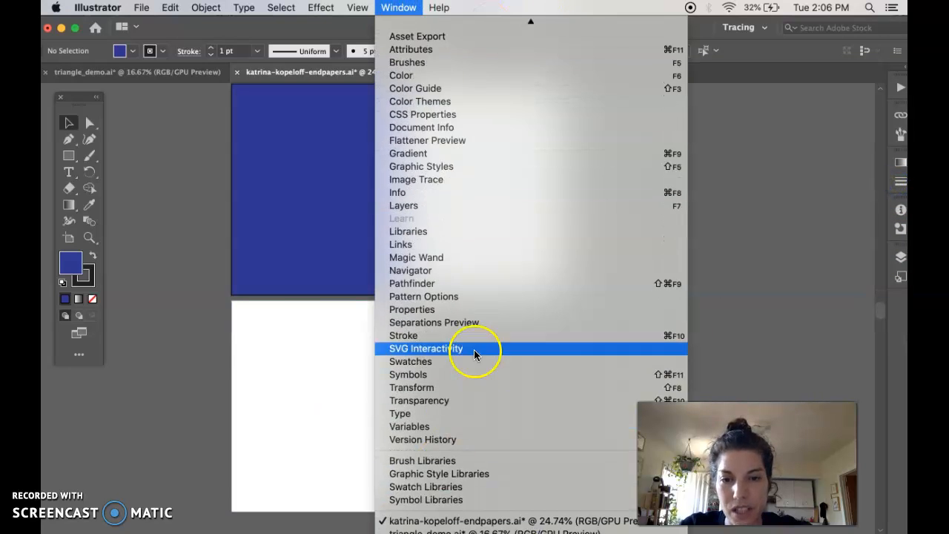
left_click(473, 362)
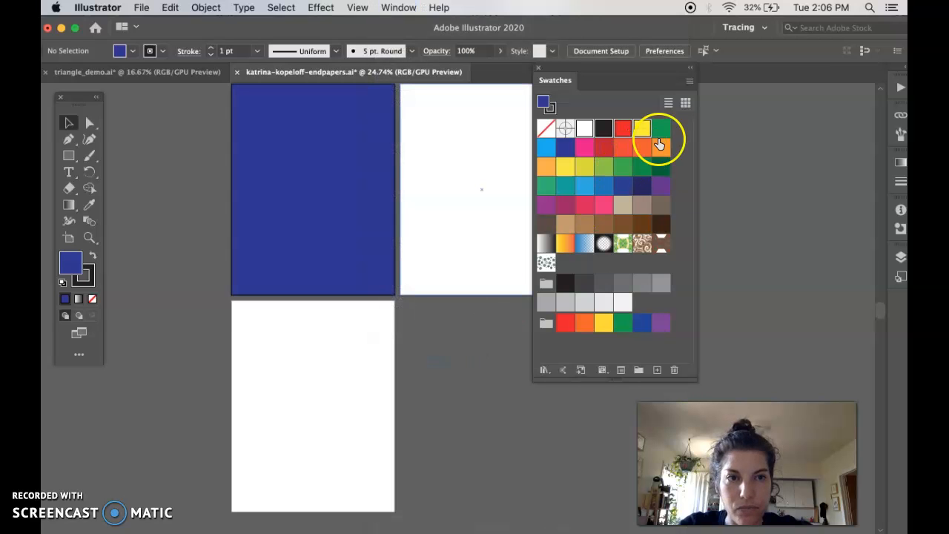
left_click(691, 83)
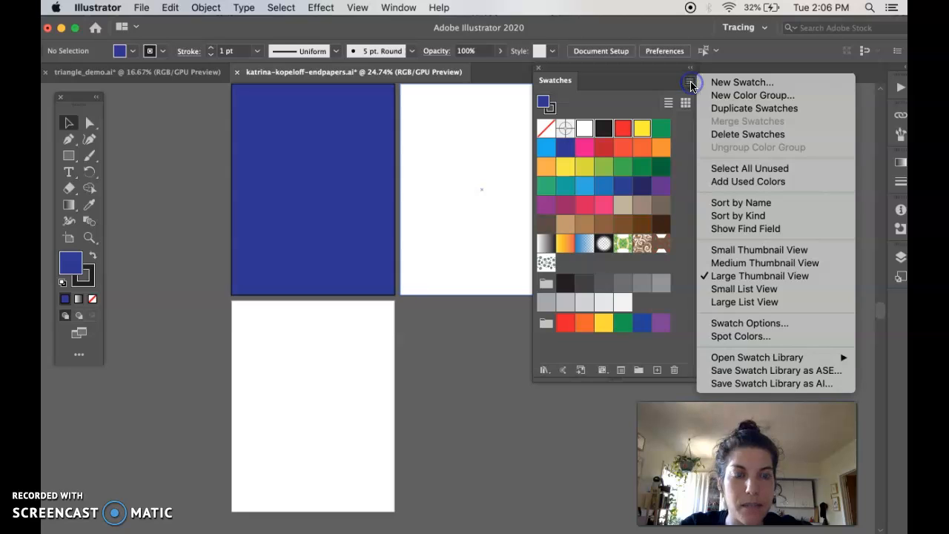
mouse_move(741, 362)
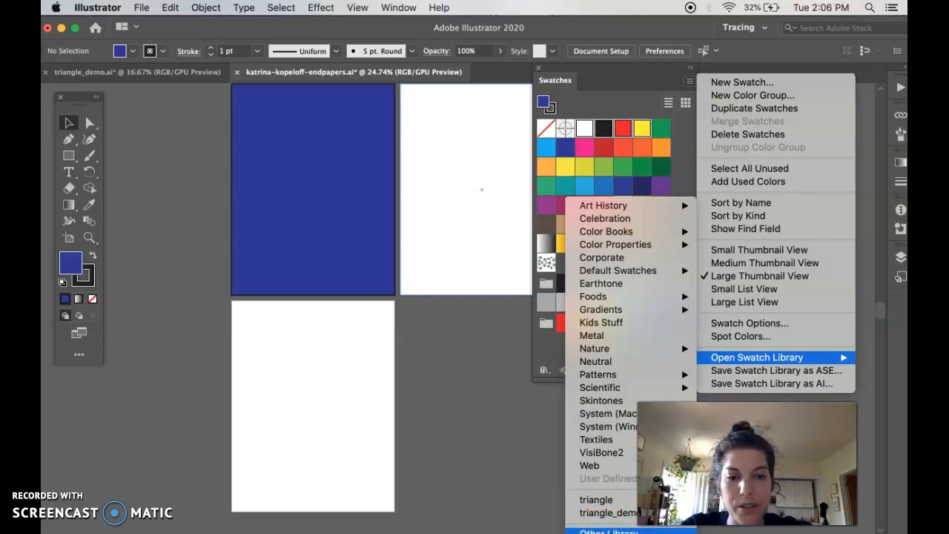
Load the saved pattern-swatches .ai library from the Desktop through Other Library.
left_click(608, 531)
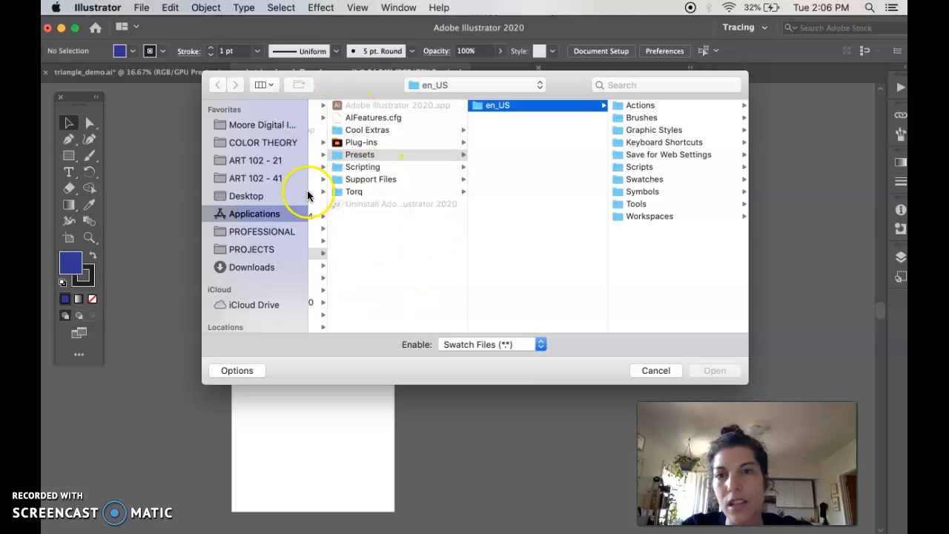
left_click(256, 196)
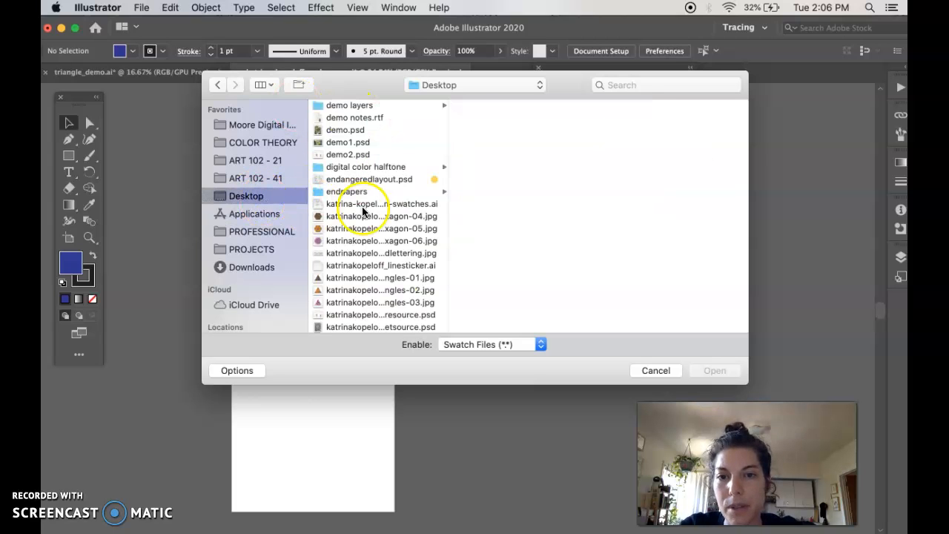
scroll(382, 215, "down", 5)
scroll(386, 220, "up", 3)
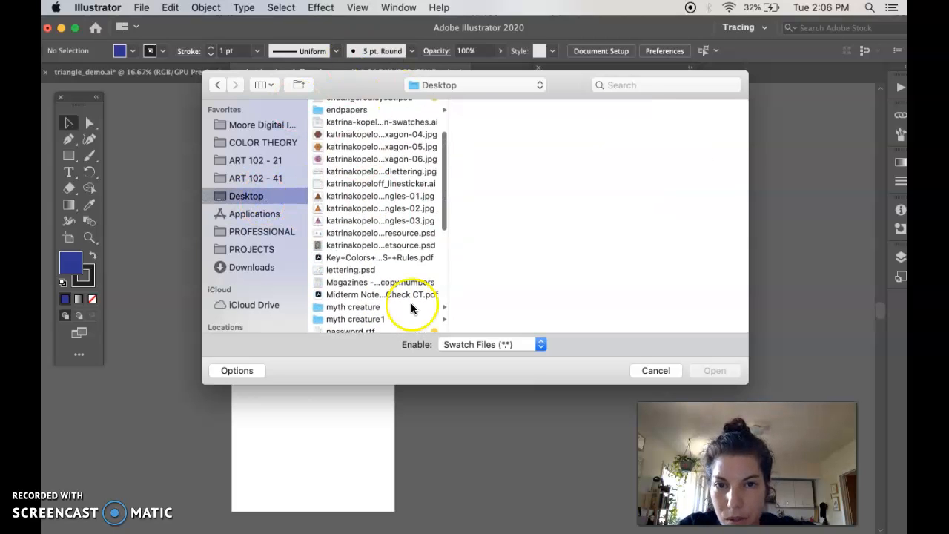
left_click(370, 124)
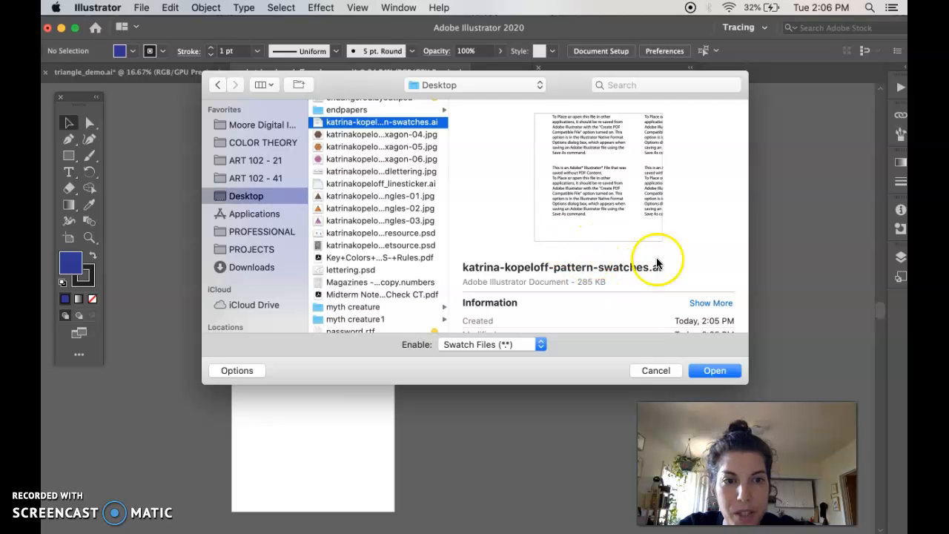
left_click(714, 371)
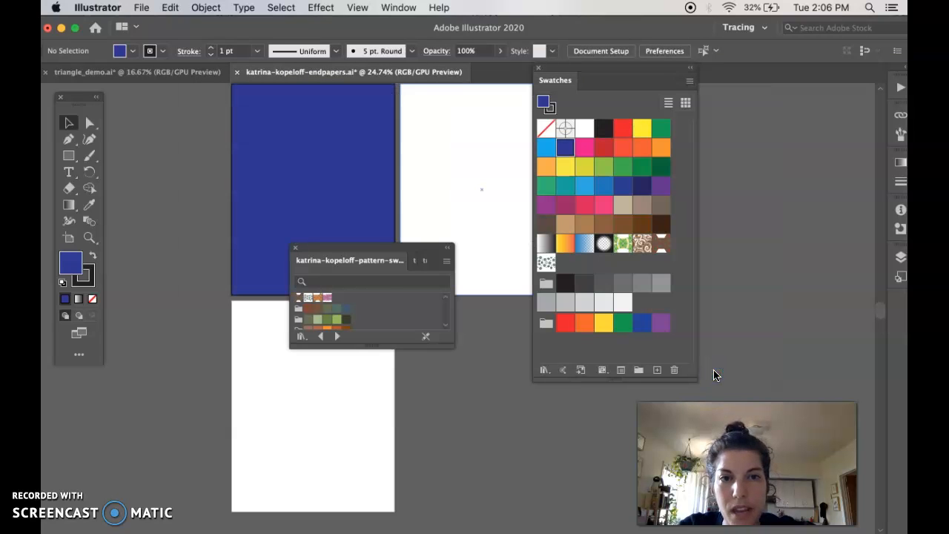
Separate the pattern swatches library into its own panel and close the triangle libraries panel.
left_click_drag(377, 260, 198, 176)
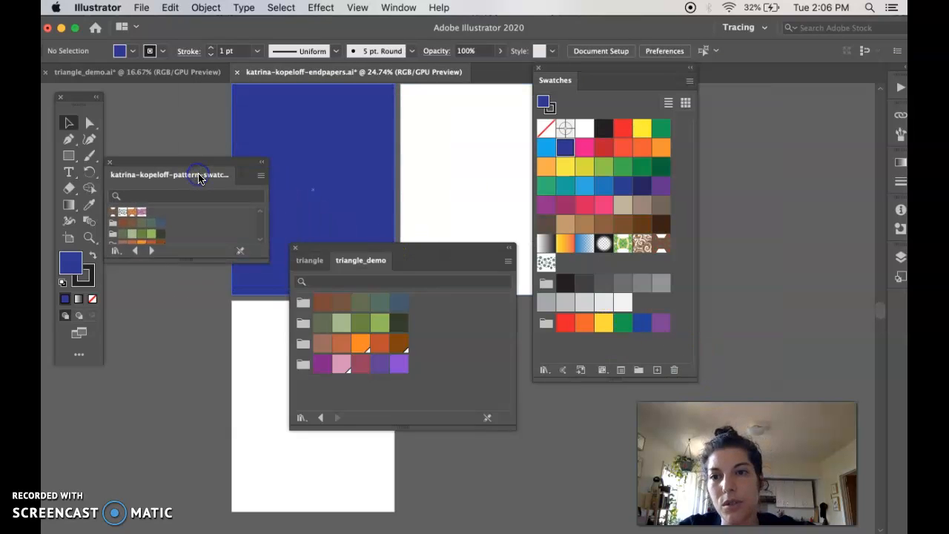
left_click(311, 264)
left_click(353, 262)
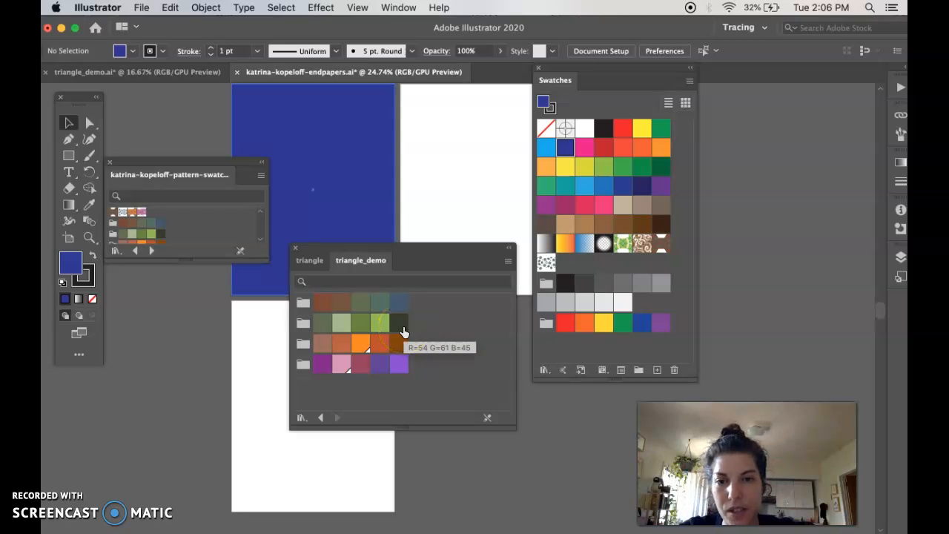
left_click(294, 249)
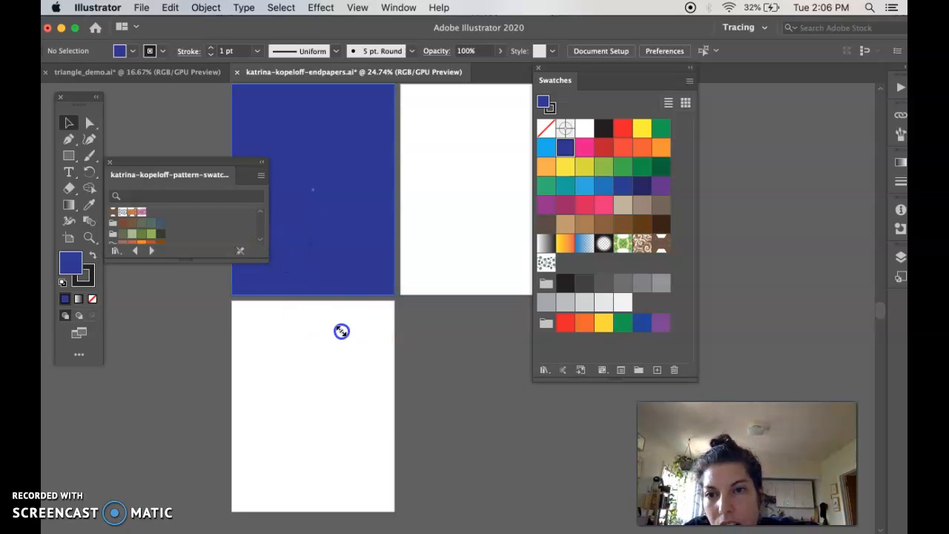
Enlarge the library panel, move it right, and switch it to Large Thumbnail View.
left_click_drag(341, 331, 420, 428)
left_click_drag(147, 166, 505, 98)
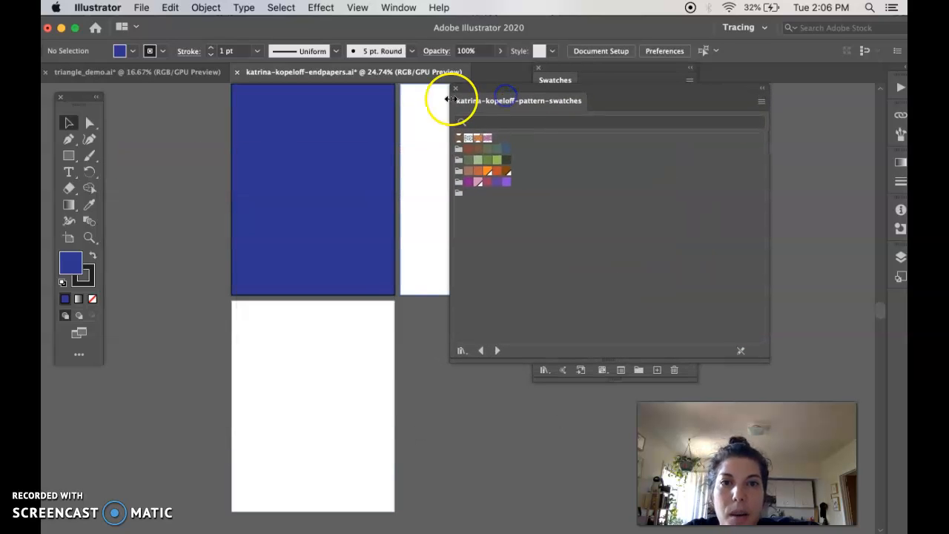
left_click(762, 102)
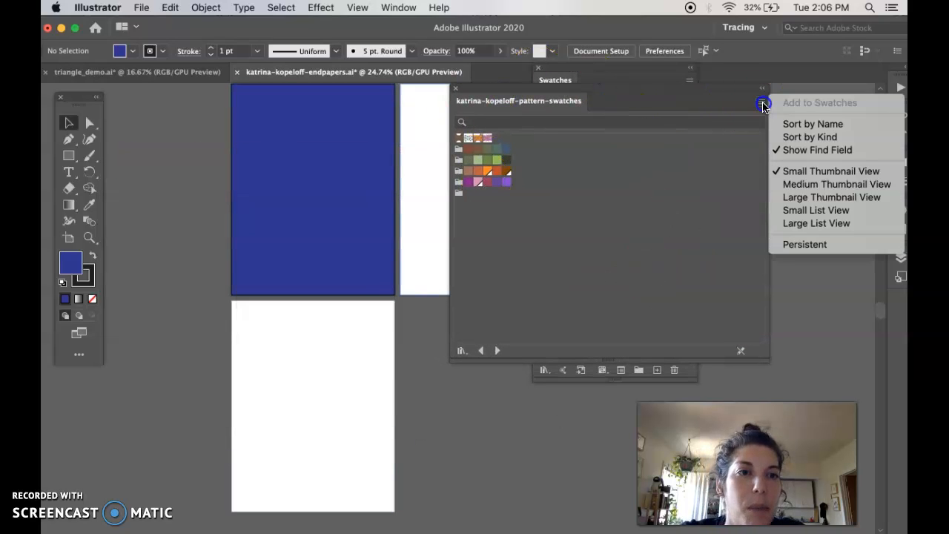
left_click(793, 198)
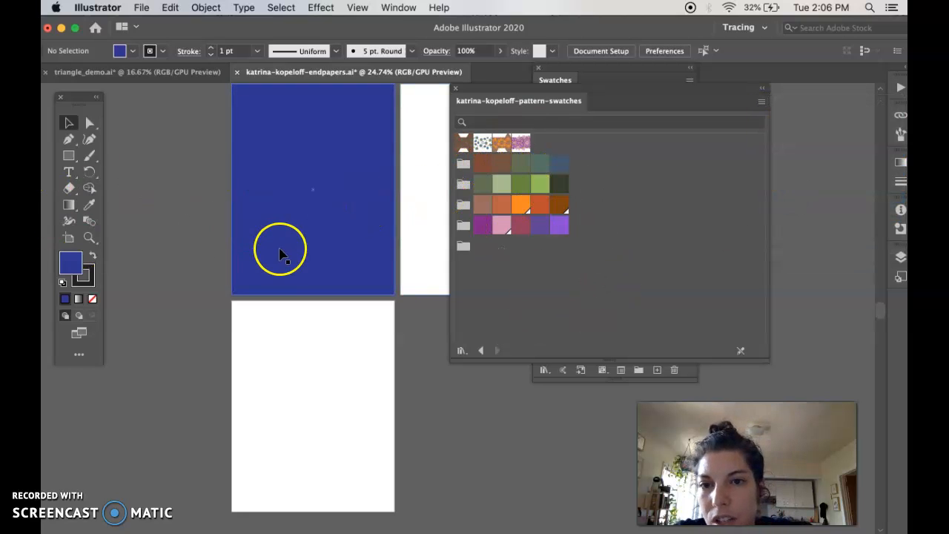
Fill the blue top-left page rectangle with the brown star pattern and remove its stroke.
left_click(296, 381)
left_click(423, 265)
left_click(304, 415)
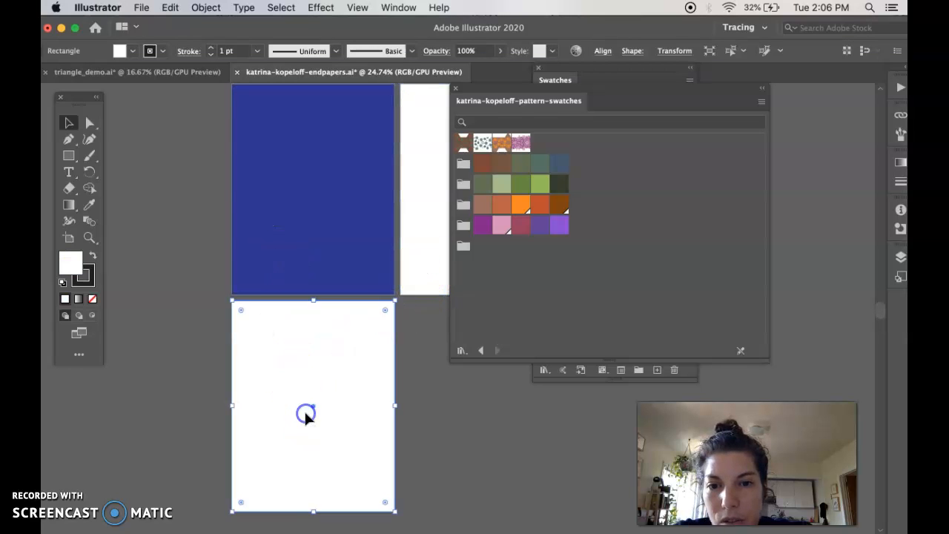
left_click(330, 200)
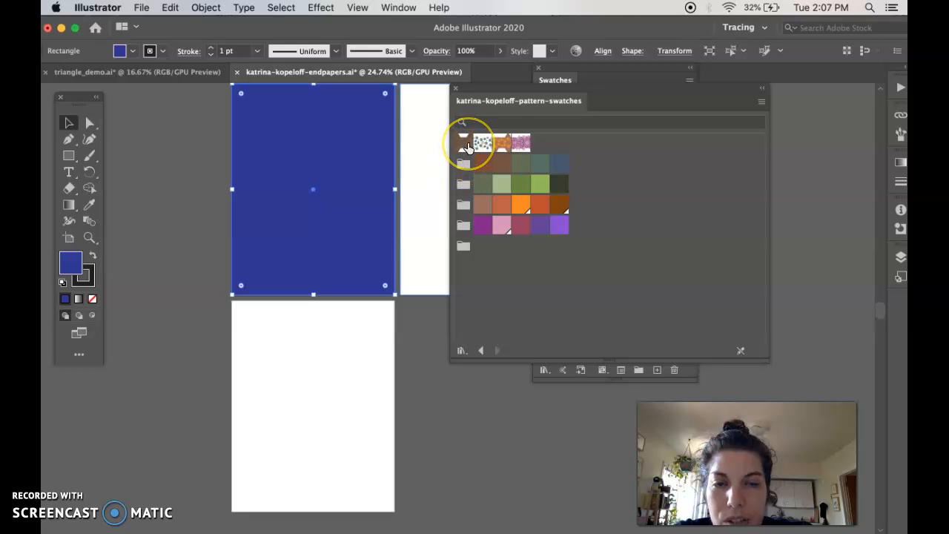
left_click(466, 145)
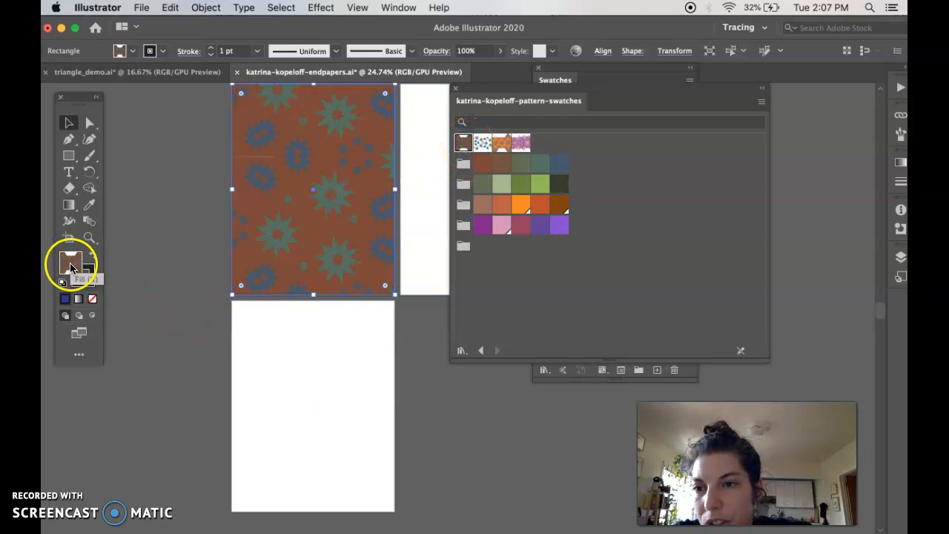
left_click(85, 279)
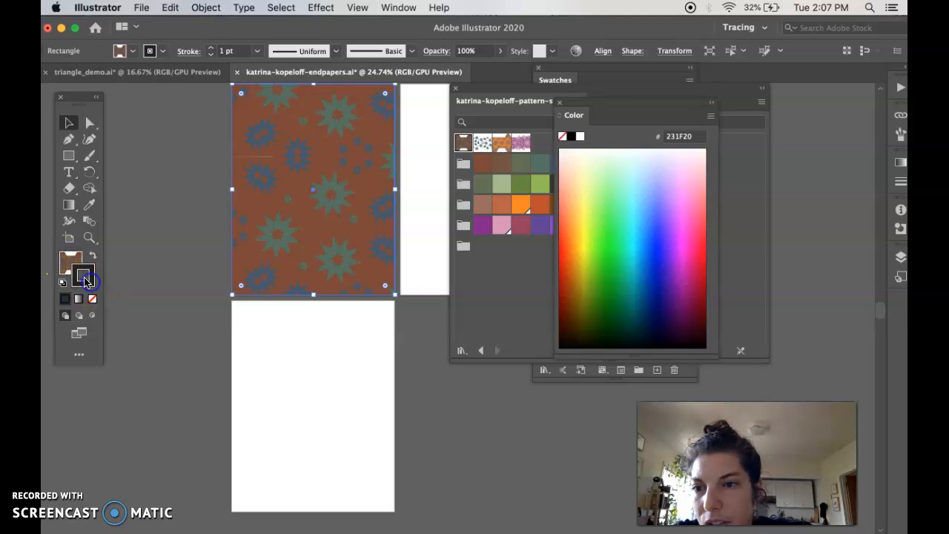
left_click(82, 273)
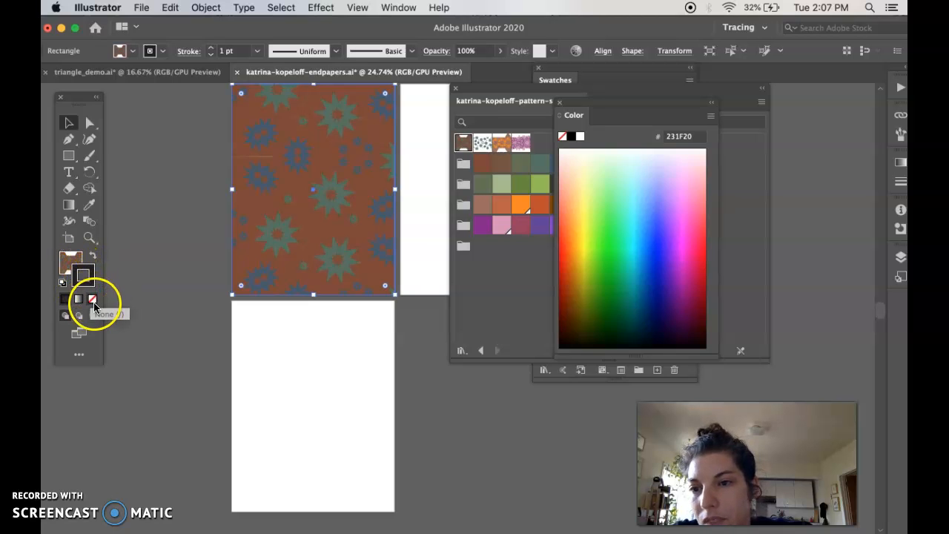
left_click(92, 301)
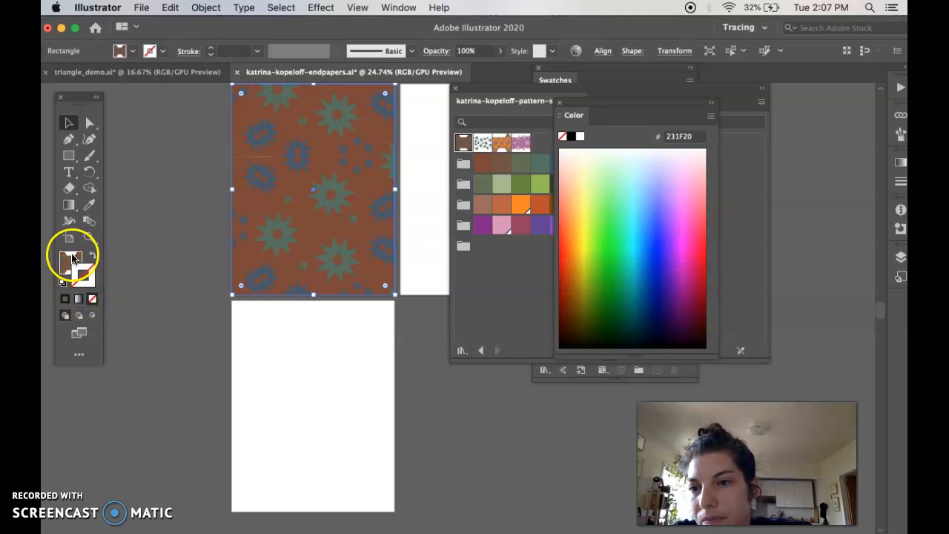
left_click(163, 250)
Fill the top-right page rectangle with the orange pattern, no outline, then select the bottom page.
scroll(269, 254, "right", 5)
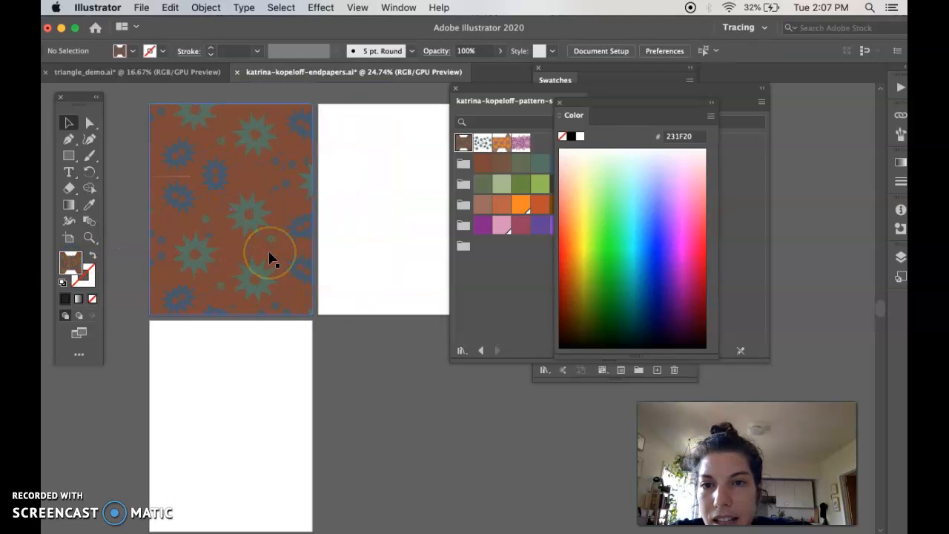
scroll(270, 258, "right", 3)
left_click(312, 214)
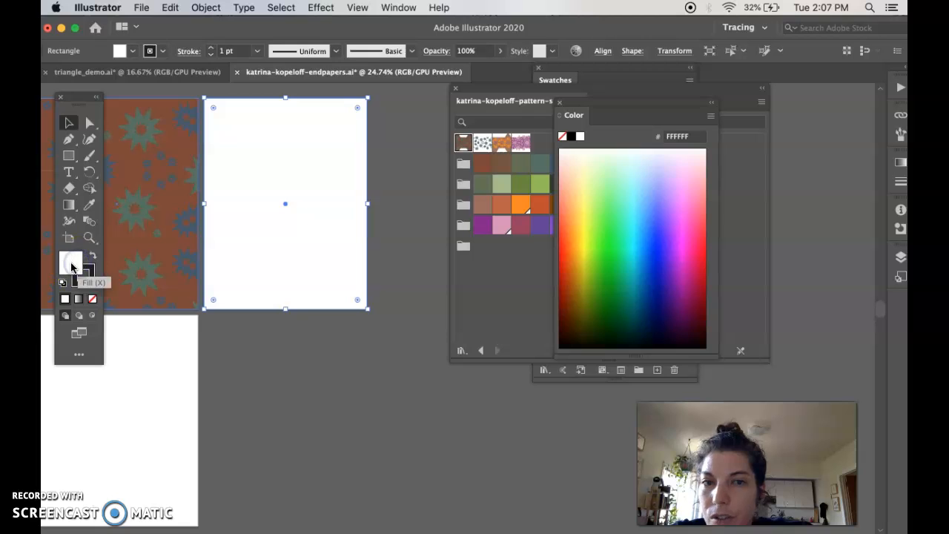
left_click(501, 143)
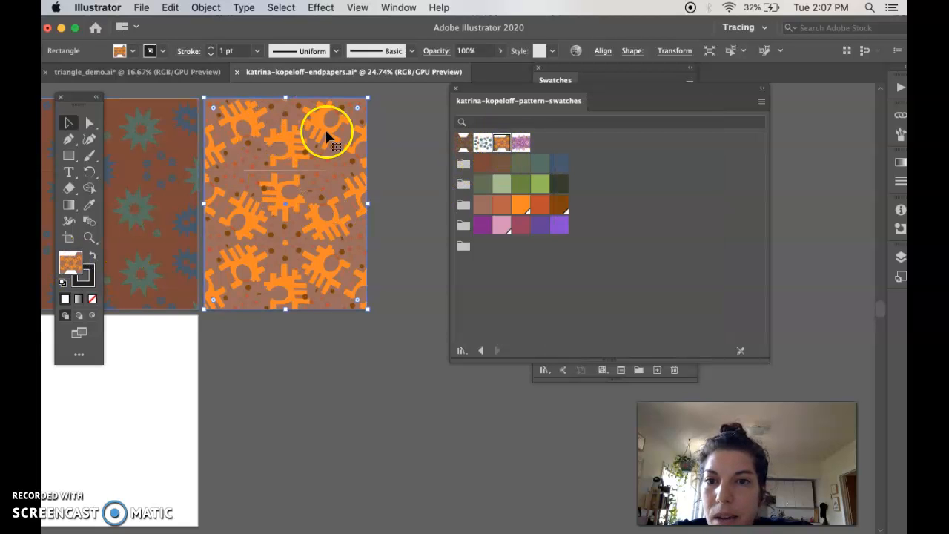
left_click(89, 282)
left_click(93, 299)
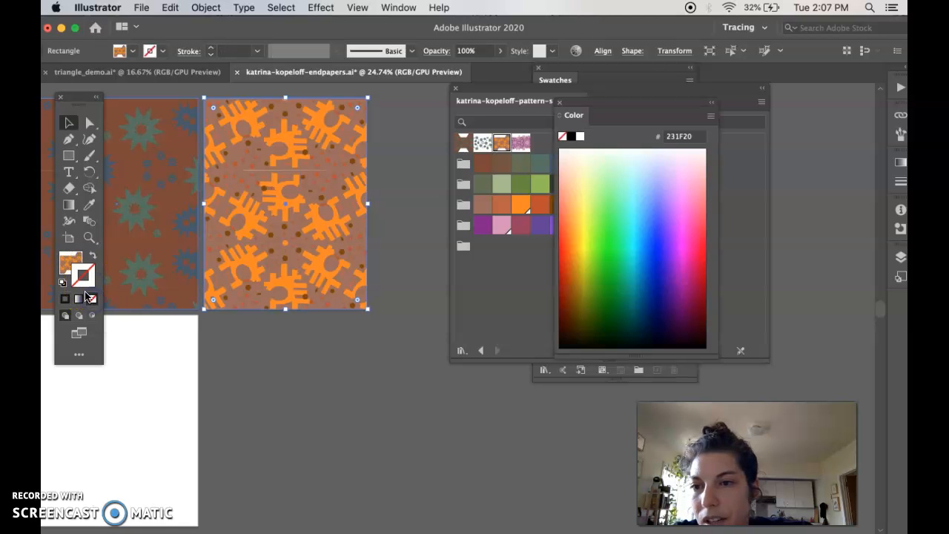
left_click(294, 417)
scroll(294, 421, "down", 2)
scroll(294, 420, "left", 2)
scroll(293, 420, "left", 5)
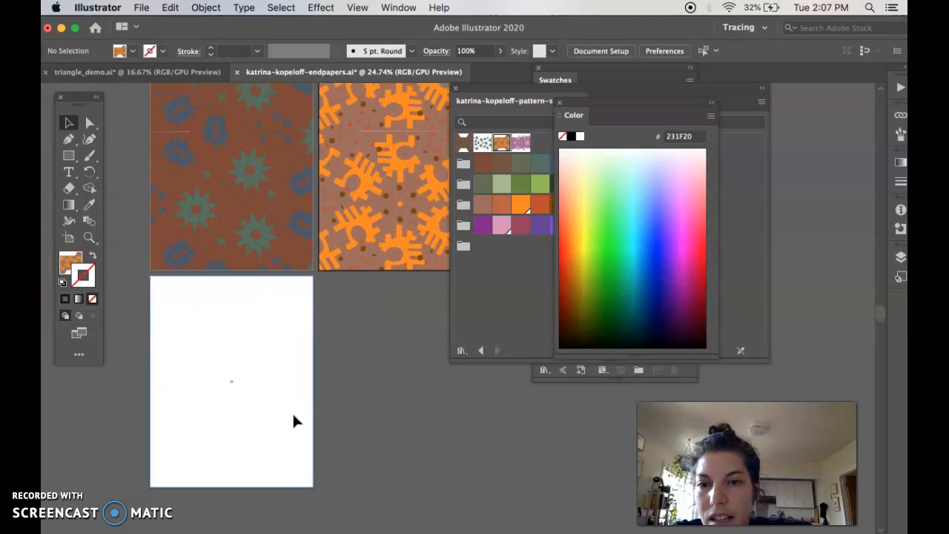
left_click(269, 383)
Apply the pink pattern swatch to the bottom page rectangle's stroke.
scroll(301, 389, "down", 4)
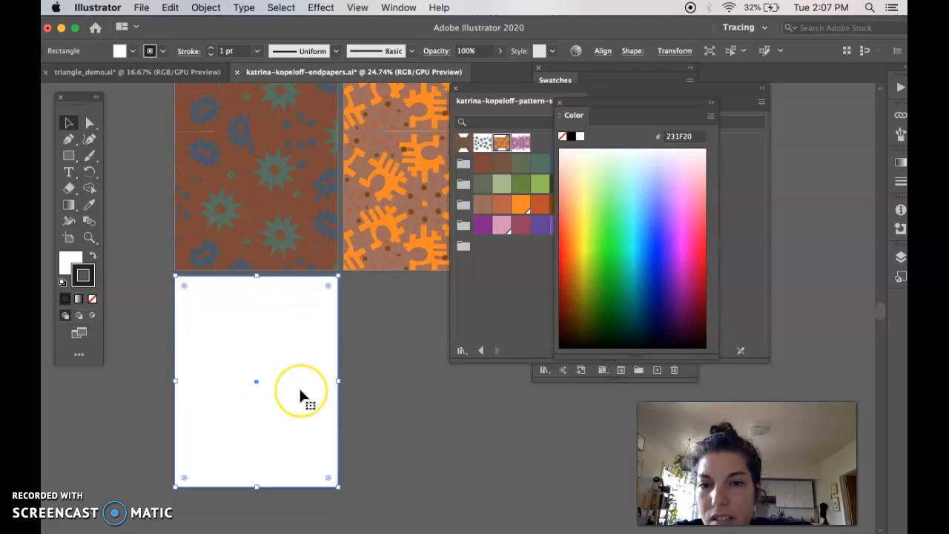
scroll(300, 390, "left", 2)
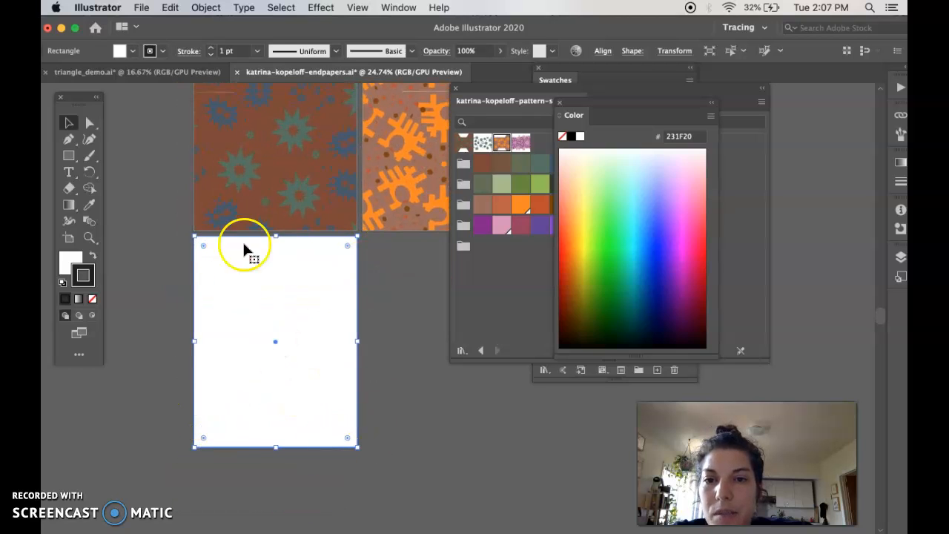
left_click(71, 261)
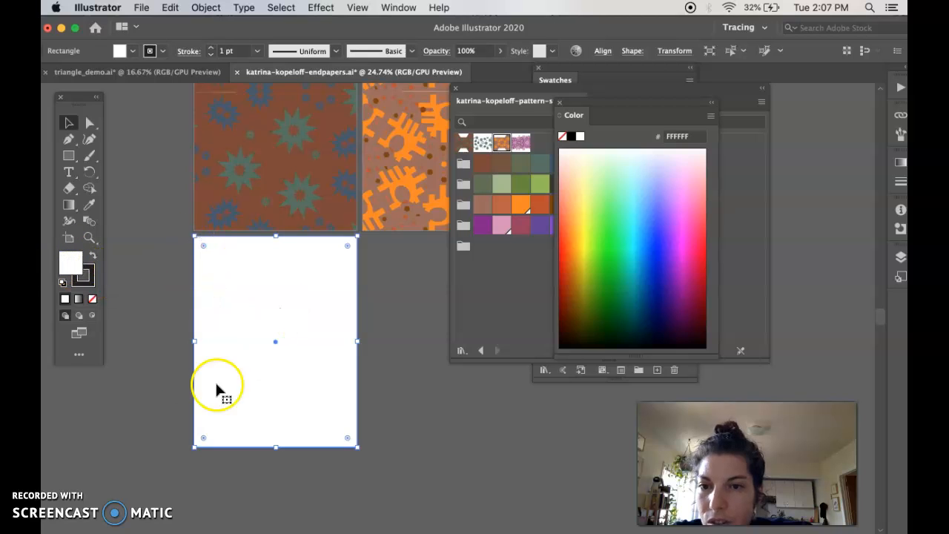
left_click(71, 265)
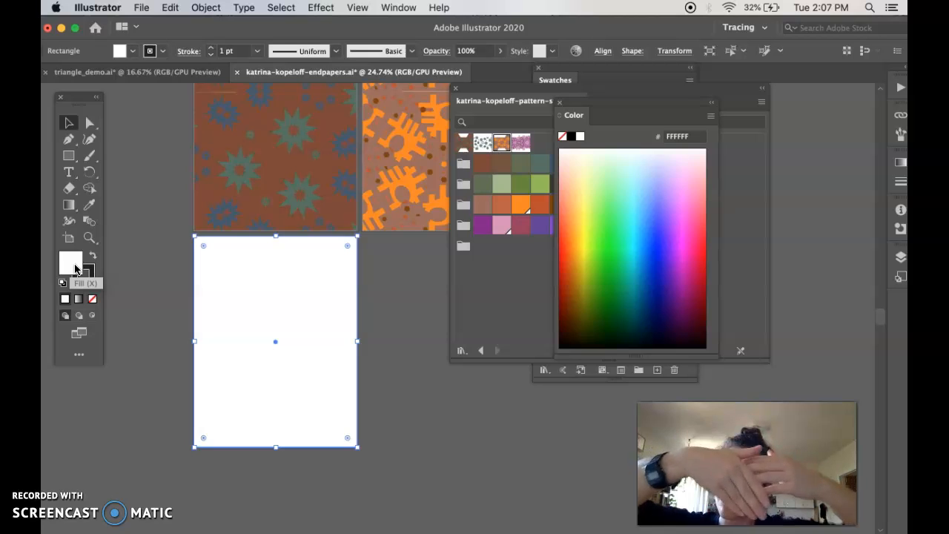
left_click(83, 279)
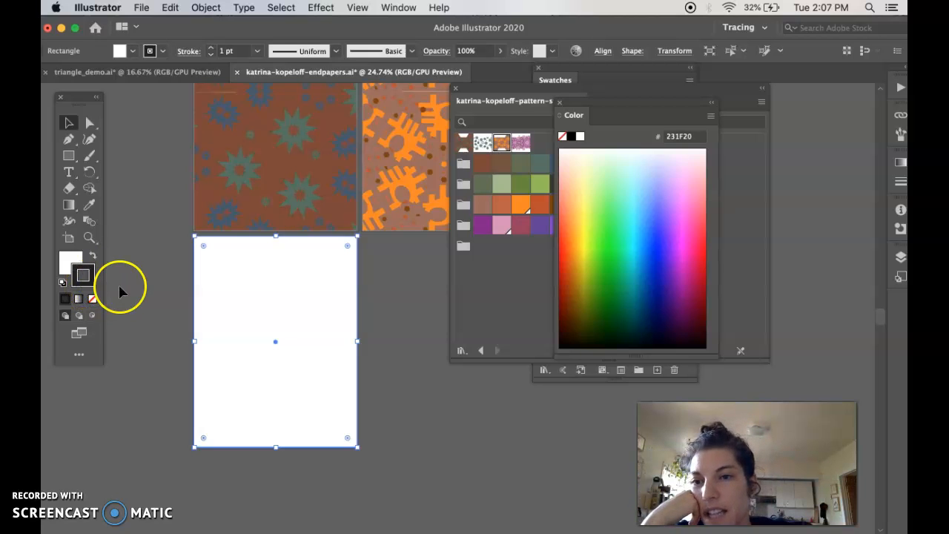
left_click(524, 142)
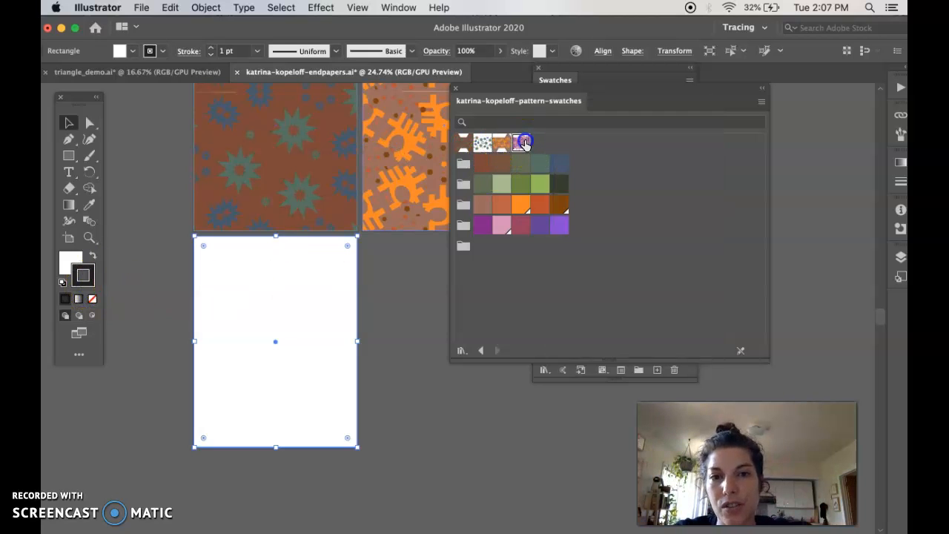
left_click(382, 398)
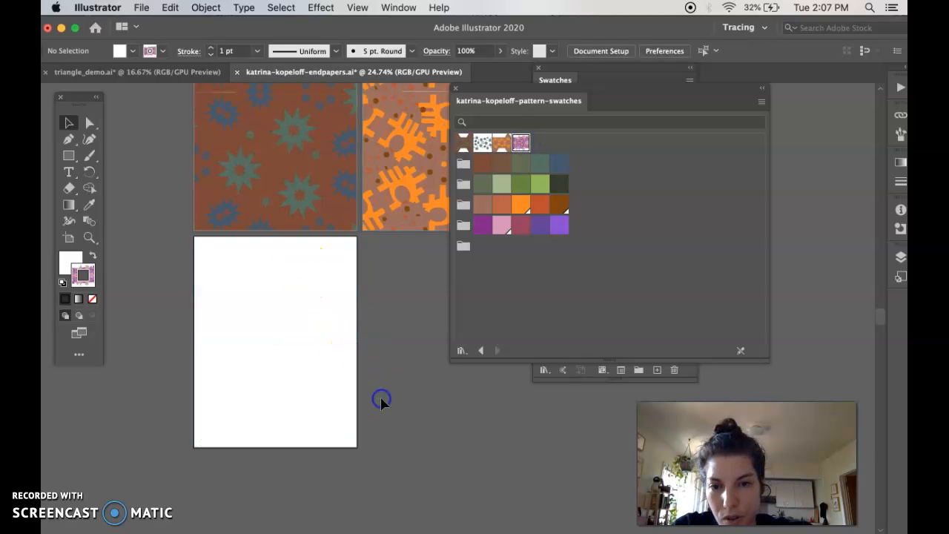
Swap fill and stroke so the pink pattern fills the bottom page, and set the outline to None.
left_click(312, 347)
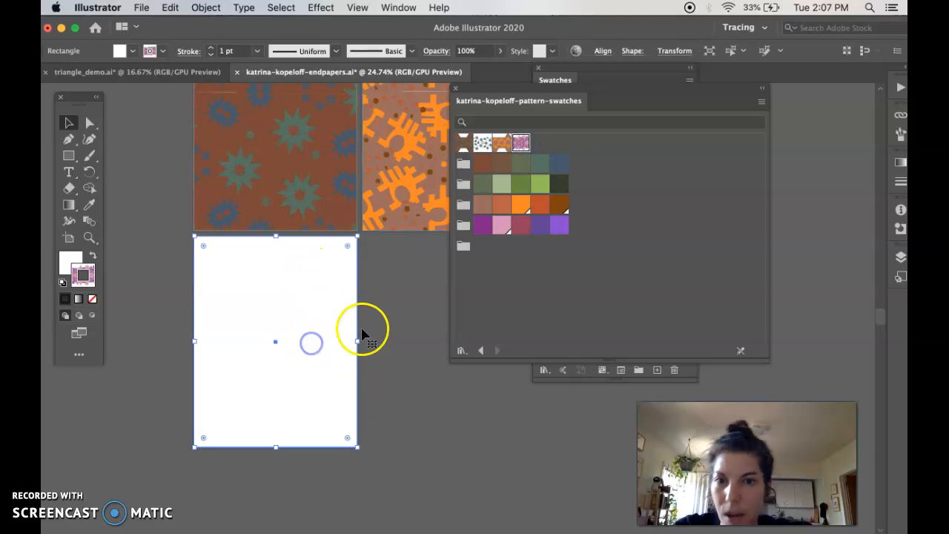
left_click(76, 267)
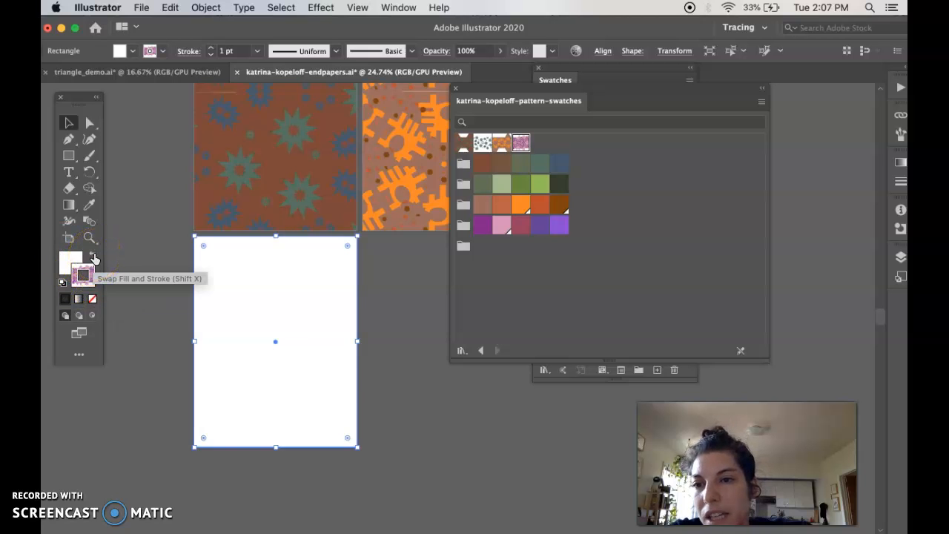
left_click(94, 257)
left_click(94, 257)
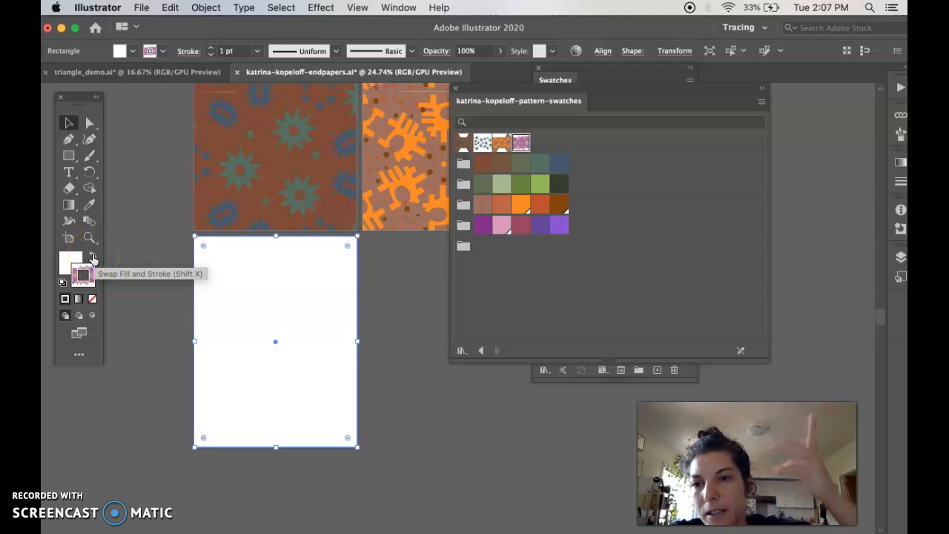
left_click(93, 256)
left_click(95, 271)
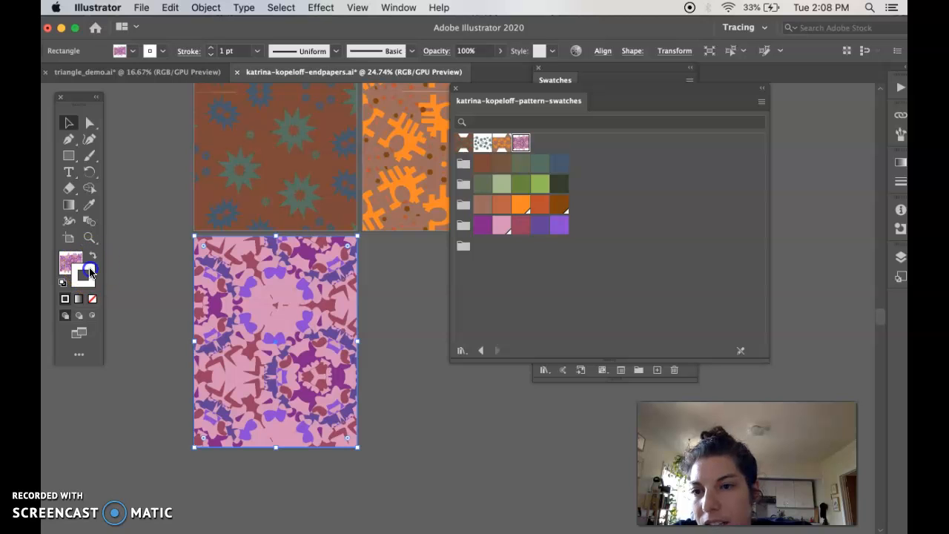
left_click(96, 274)
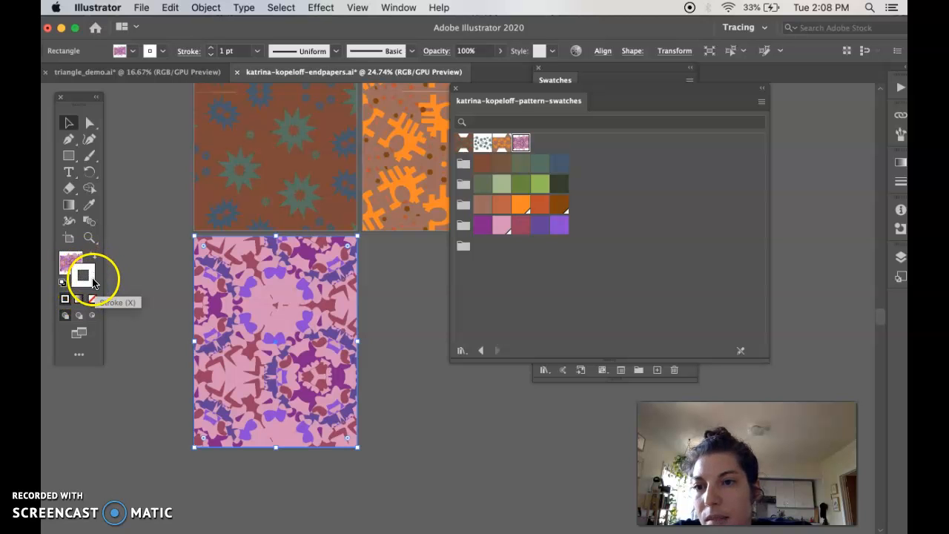
left_click(92, 299)
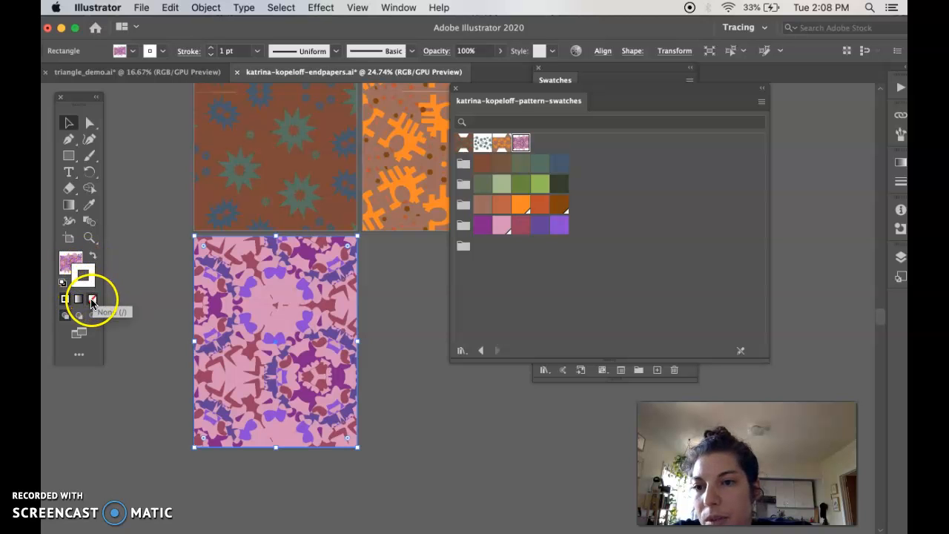
left_click(74, 258)
left_click(147, 275)
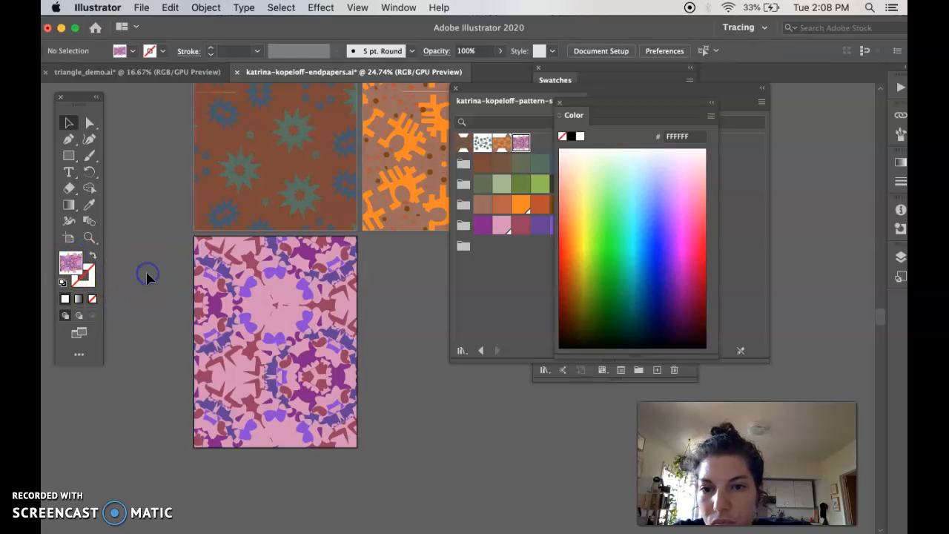
Close the custom pattern library, Swatches and Color panels.
scroll(147, 275, "up", 5)
scroll(147, 275, "right", 2)
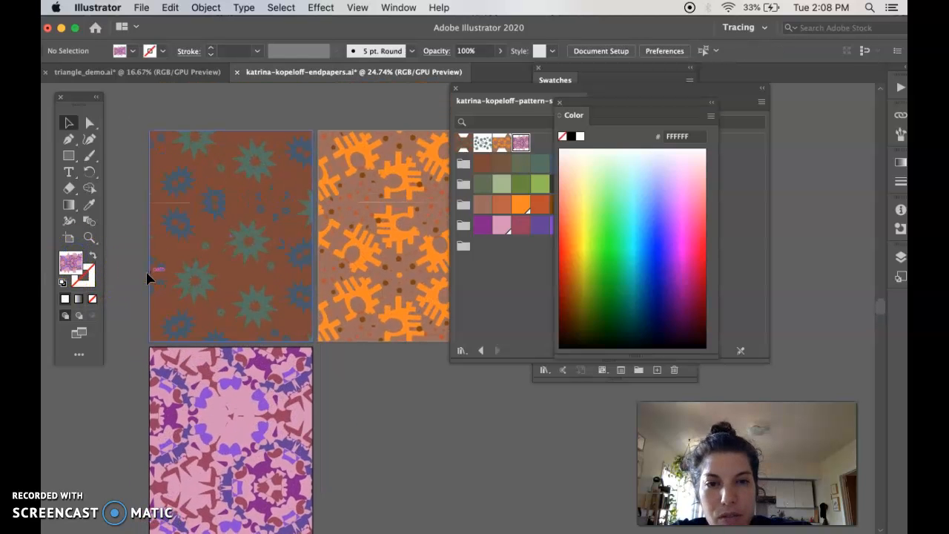
scroll(275, 360, "down", 2)
scroll(275, 361, "right", 2)
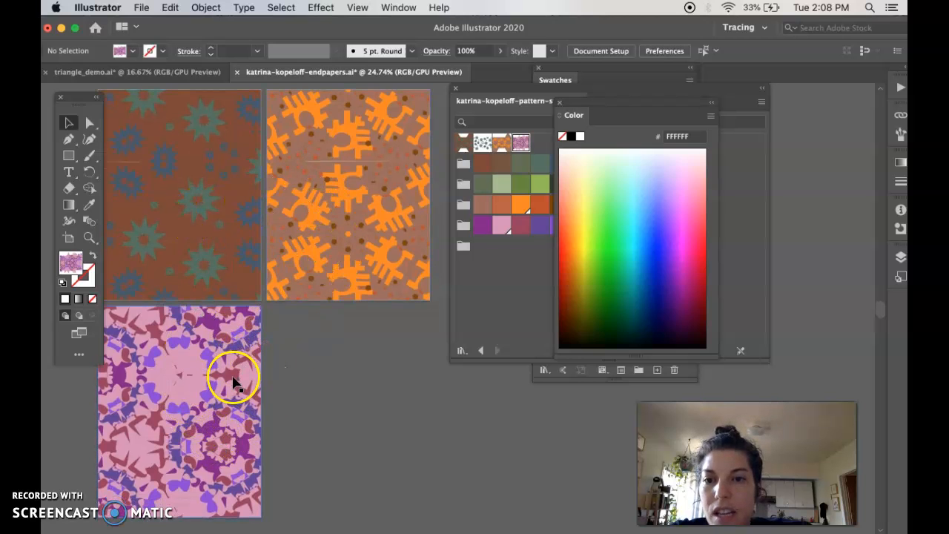
scroll(312, 371, "up", 1)
scroll(311, 371, "left", 2)
left_click(456, 88)
left_click(455, 88)
left_click(538, 67)
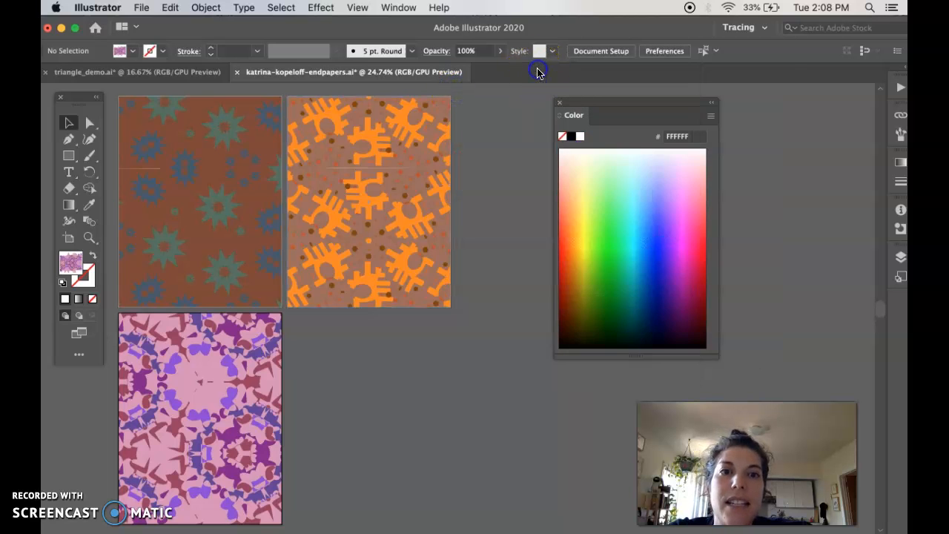
left_click(560, 104)
Save the endpapers document with File > Save.
scroll(497, 256, "left", 4)
scroll(498, 255, "down", 1)
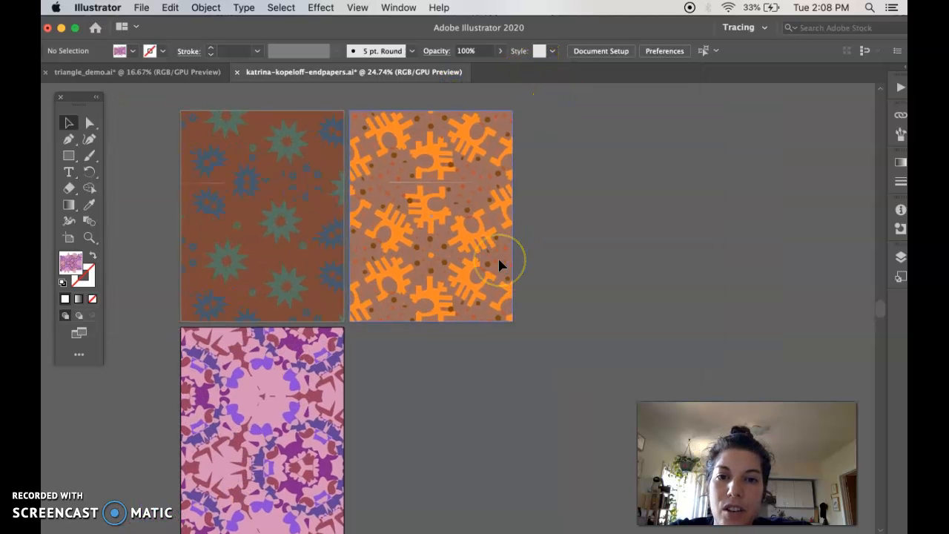
scroll(498, 256, "up", 1)
scroll(497, 256, "left", 2)
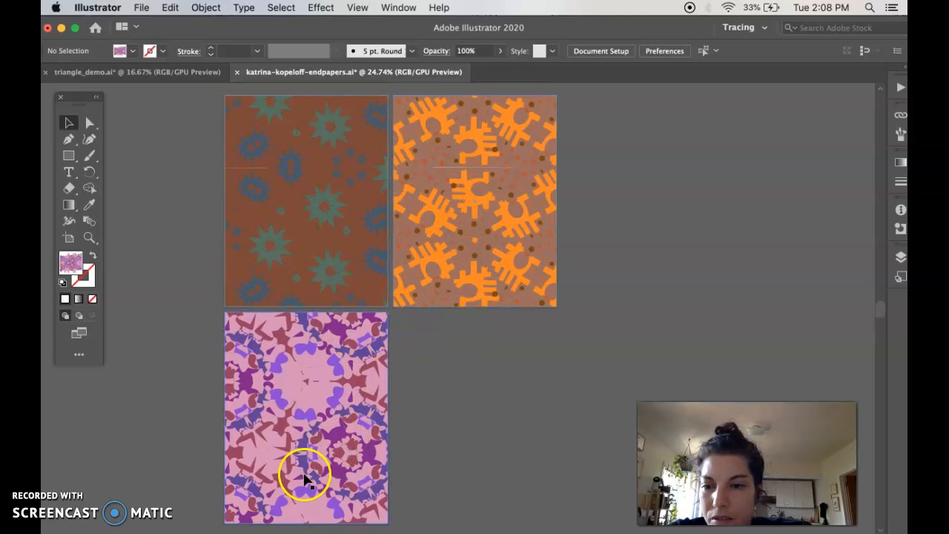
left_click(78, 501)
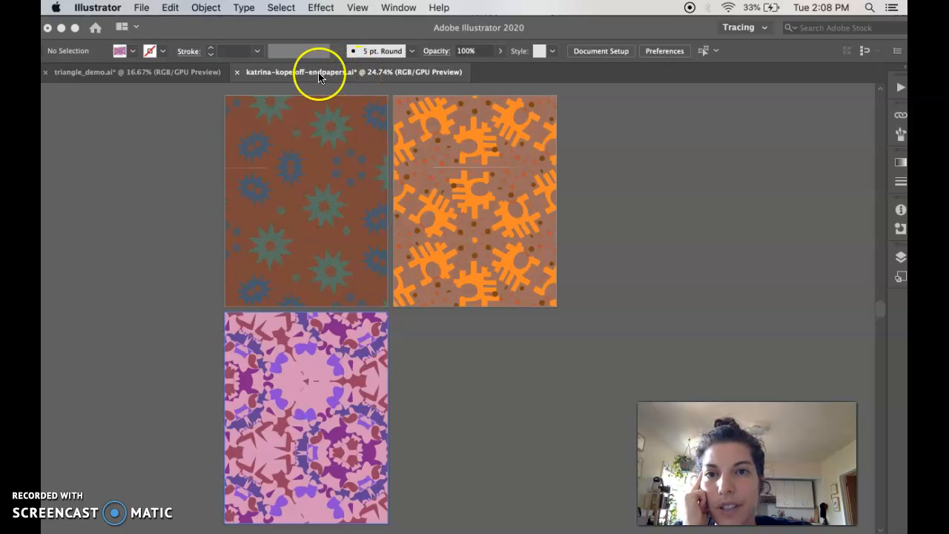
left_click(143, 7)
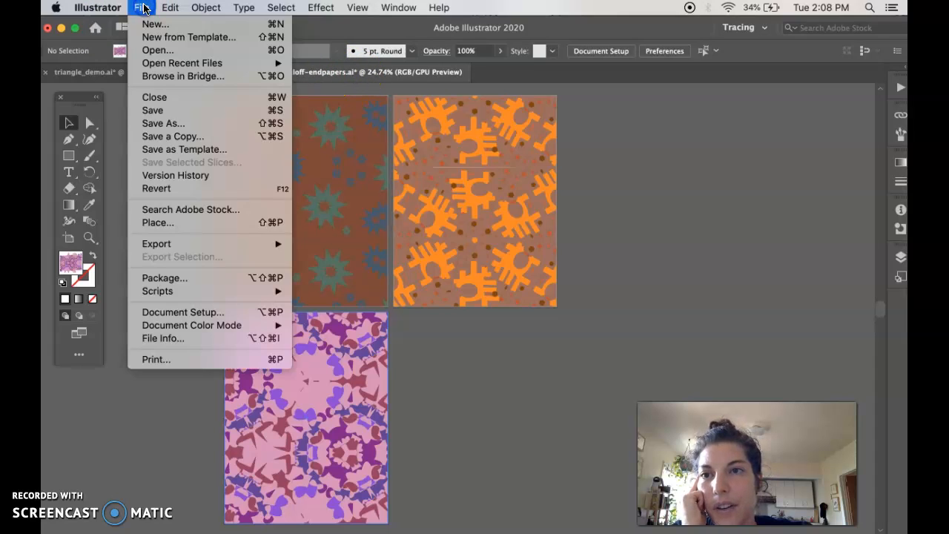
left_click(164, 111)
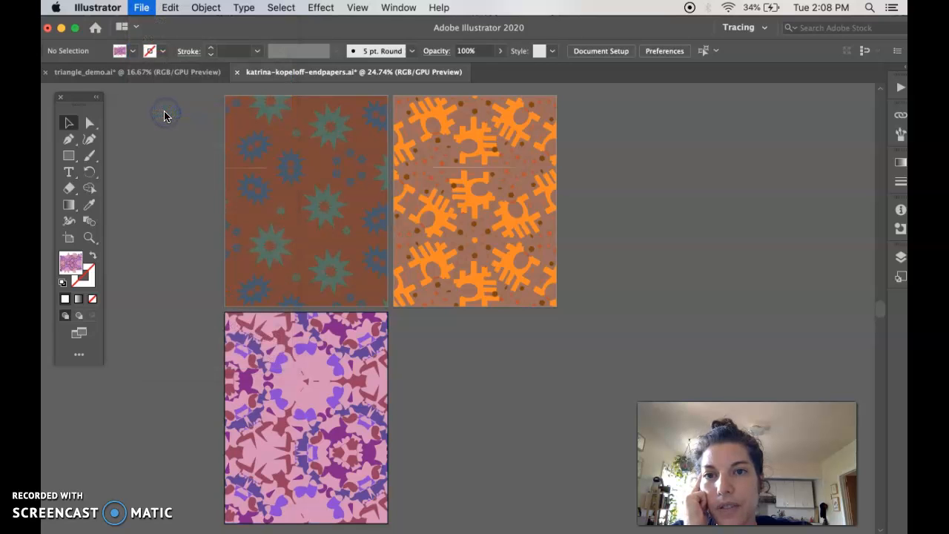